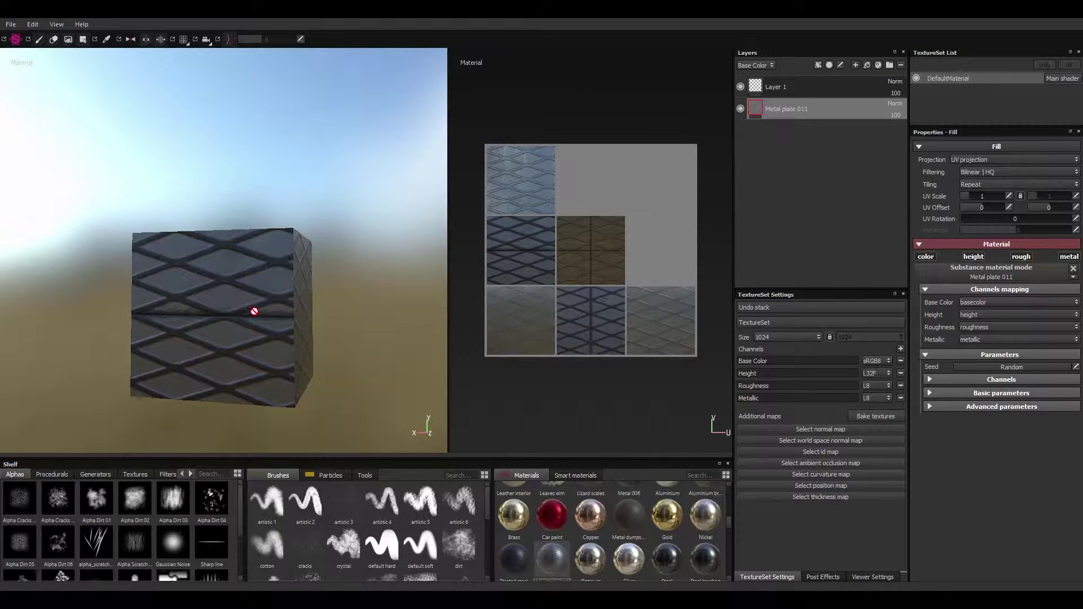
- Orbit around the existing cube and try dropping a dark metal material onto it
left_click_drag(255, 288, 259, 332, "alt")
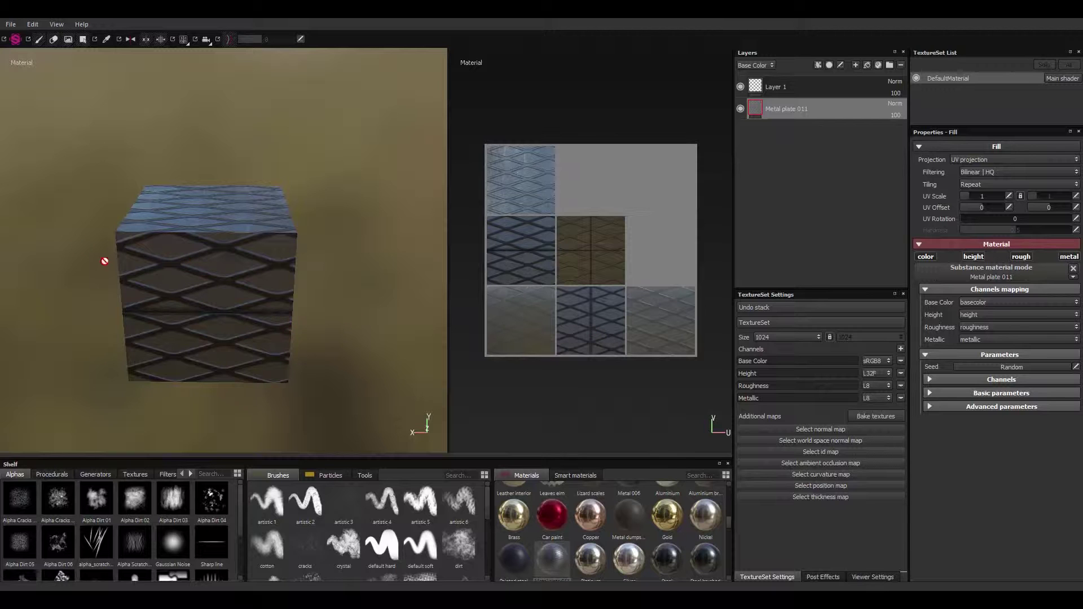
left_click_drag(104, 261, 212, 302, "alt")
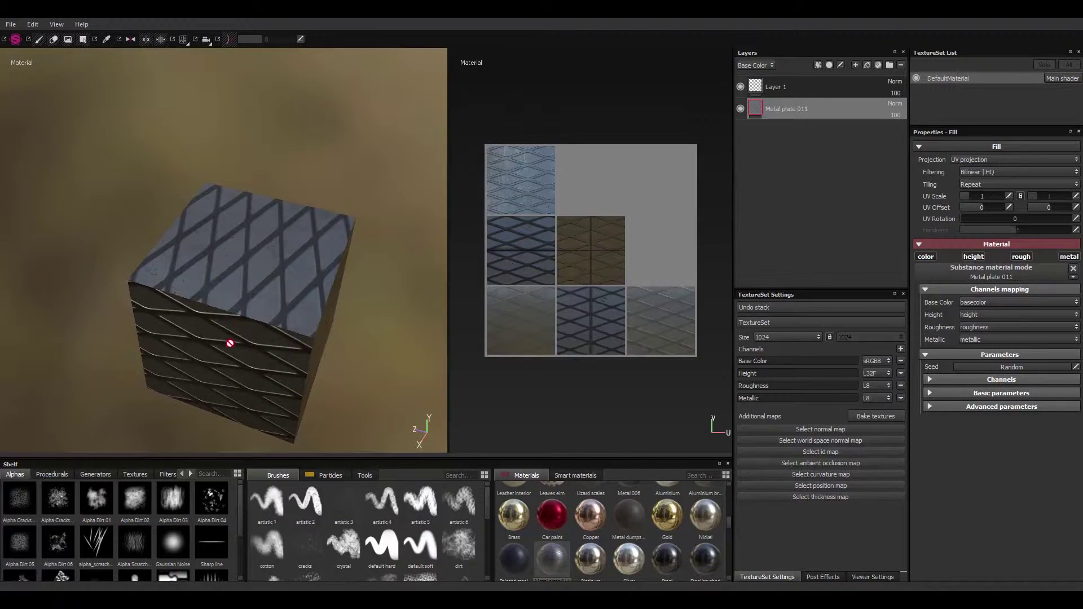
left_click_drag(230, 343, 223, 293, "alt")
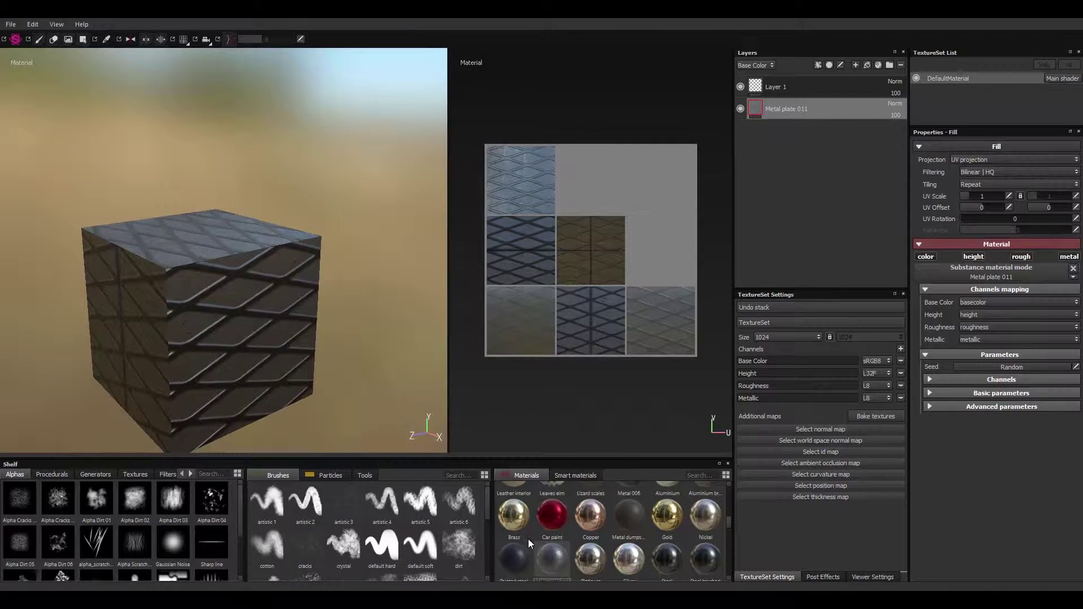
scroll(531, 536, "up", 3)
scroll(651, 506, "down", 5)
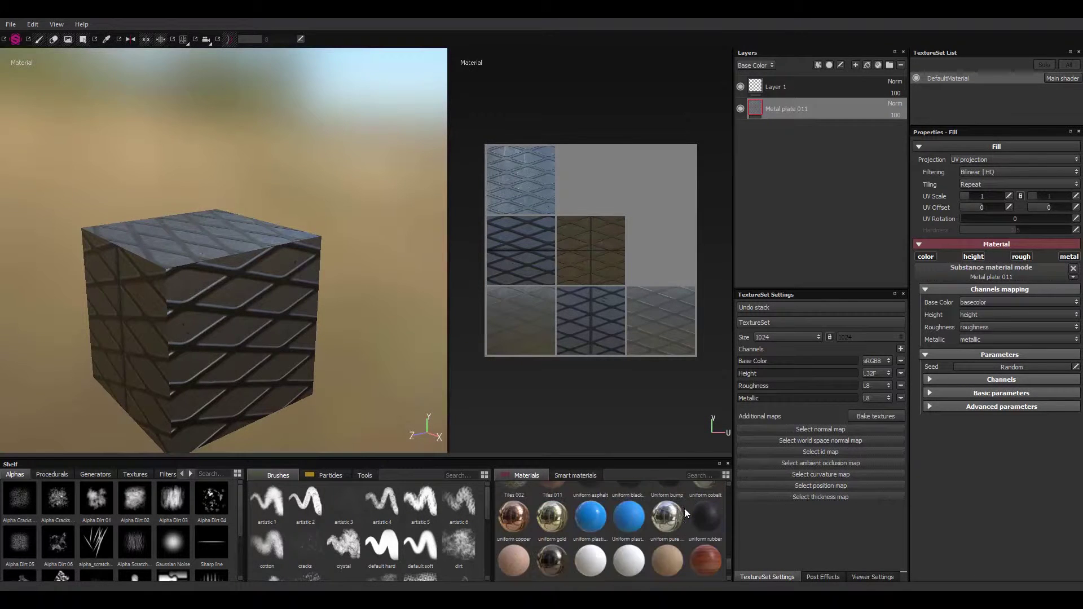
left_click_drag(546, 555, 223, 402)
left_click_drag(220, 350, 233, 324, "alt")
left_click_drag(301, 355, 288, 361, "alt")
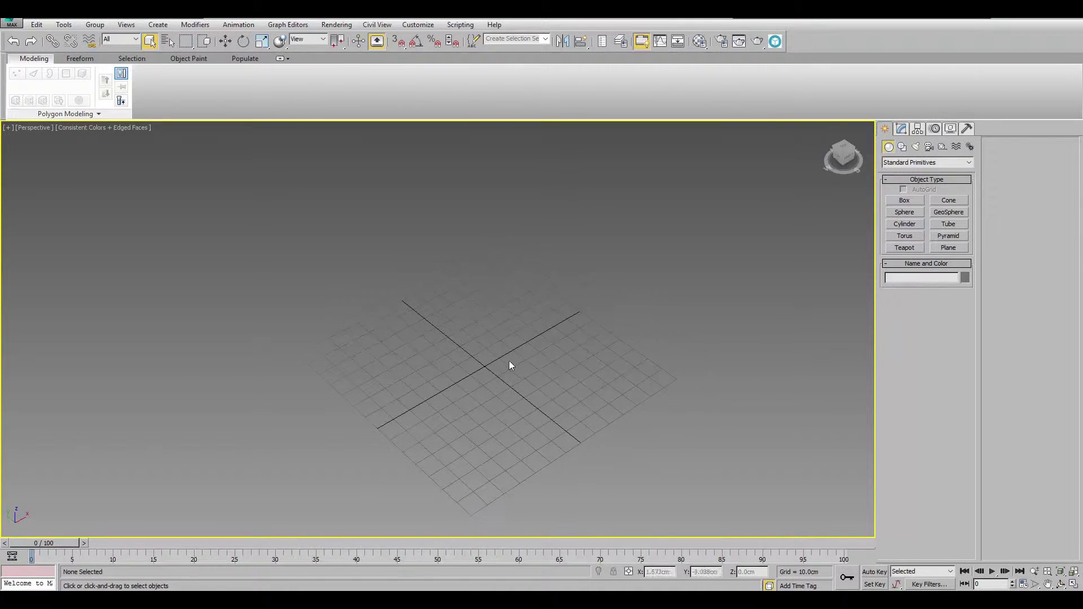
scroll(509, 360, "up", 3)
- Create a 100 cm box at the origin through Keyboard Entry
left_click(905, 200)
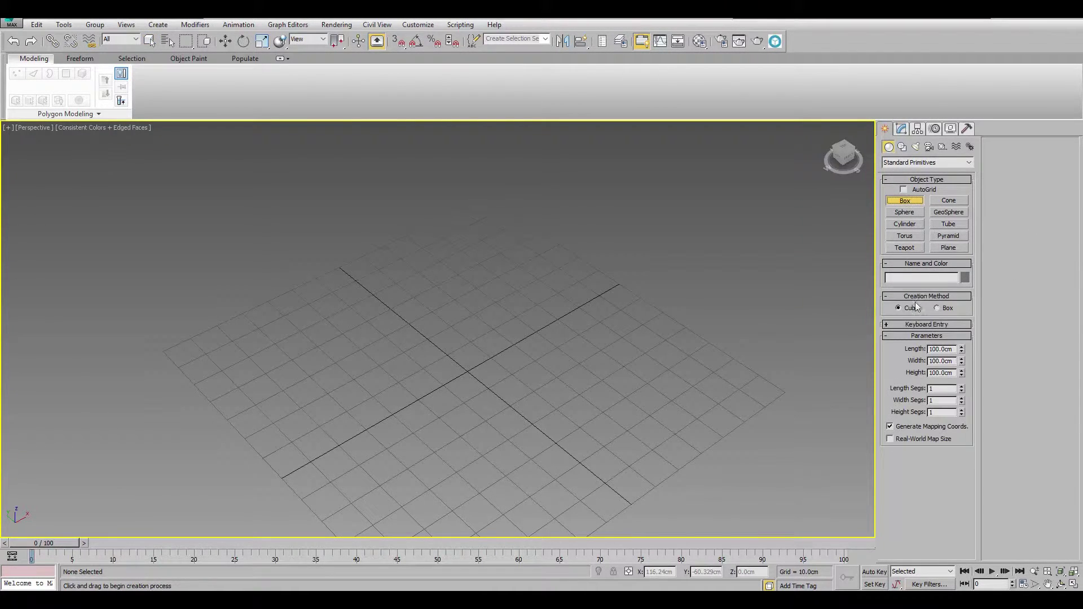
left_click(927, 325)
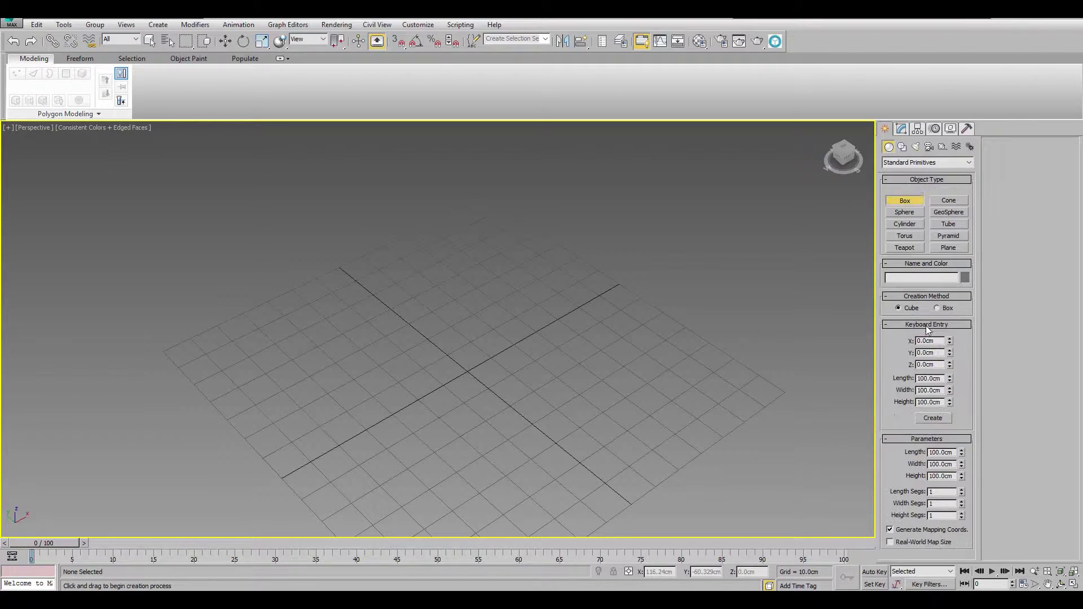
double_click(944, 378)
type("100")
left_click(930, 417)
scroll(441, 370, "down", 6)
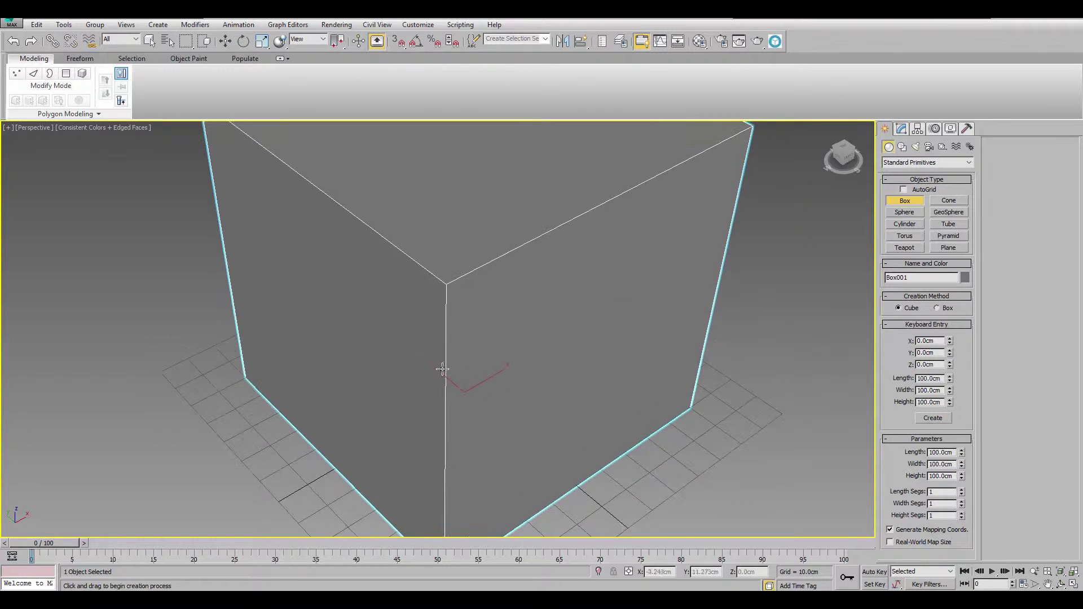
scroll(458, 349, "up", 5)
middle_click_drag(459, 346, 496, 334, "alt")
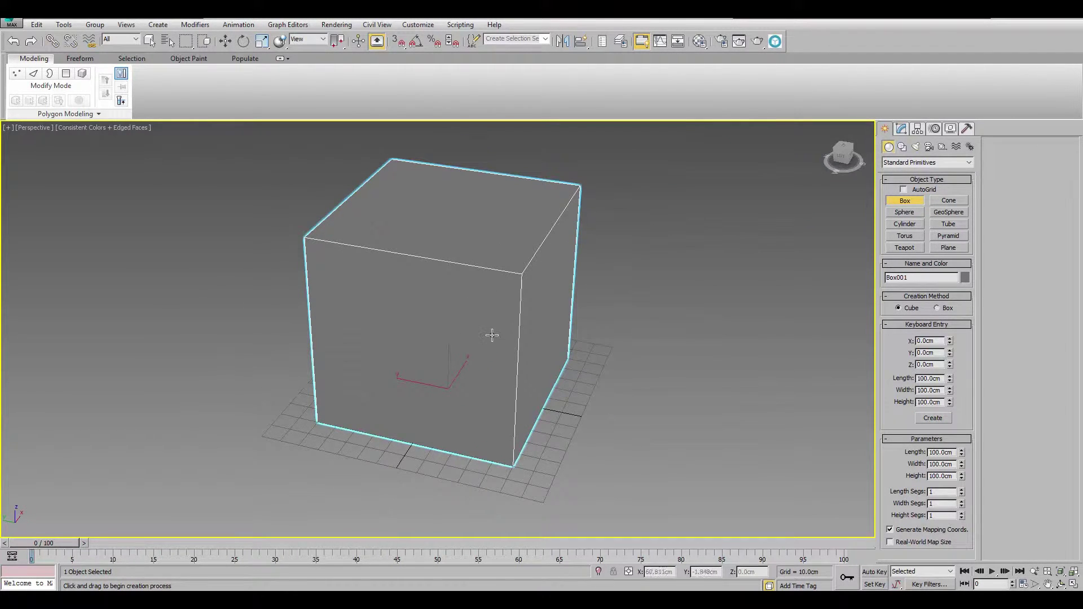
- Apply the UV-template material to the cube and close the Material Editor
key("m")
left_click_drag(615, 254, 486, 329)
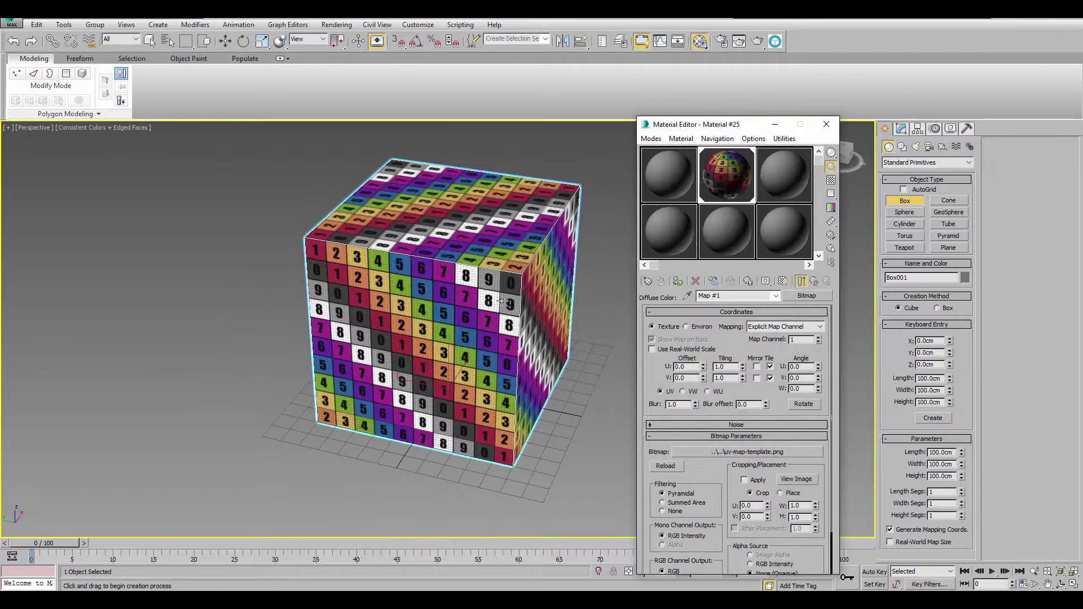
left_click(826, 124)
middle_click_drag(453, 359, 348, 234, "alt")
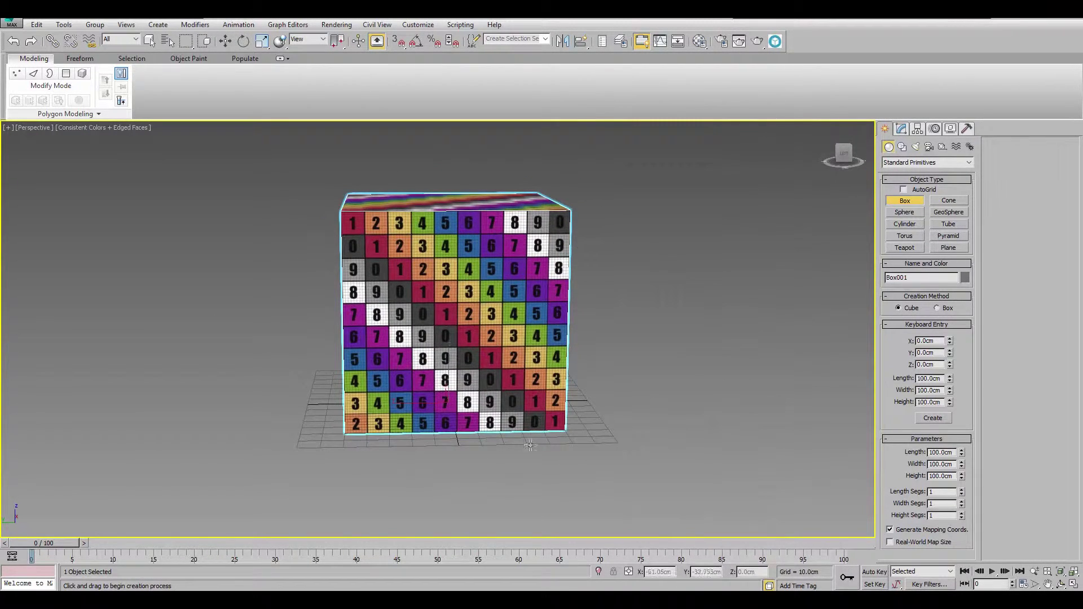
middle_click_drag(479, 421, 394, 292, "alt")
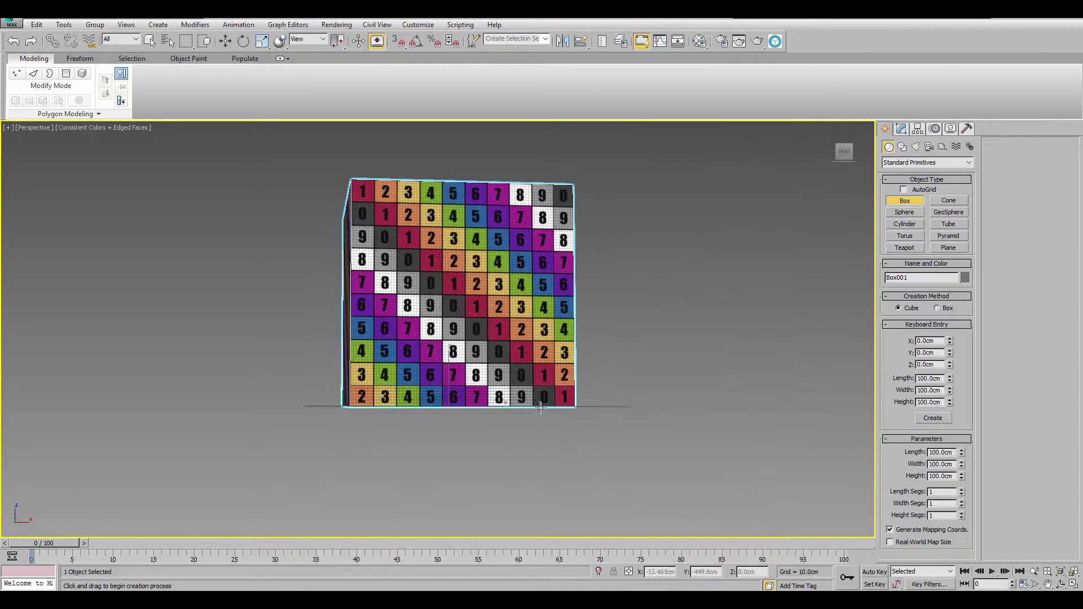
mouse_move(608, 327)
middle_mouse_down("alt")
mouse_move(581, 299)
mouse_move(604, 319)
middle_mouse_up("alt")
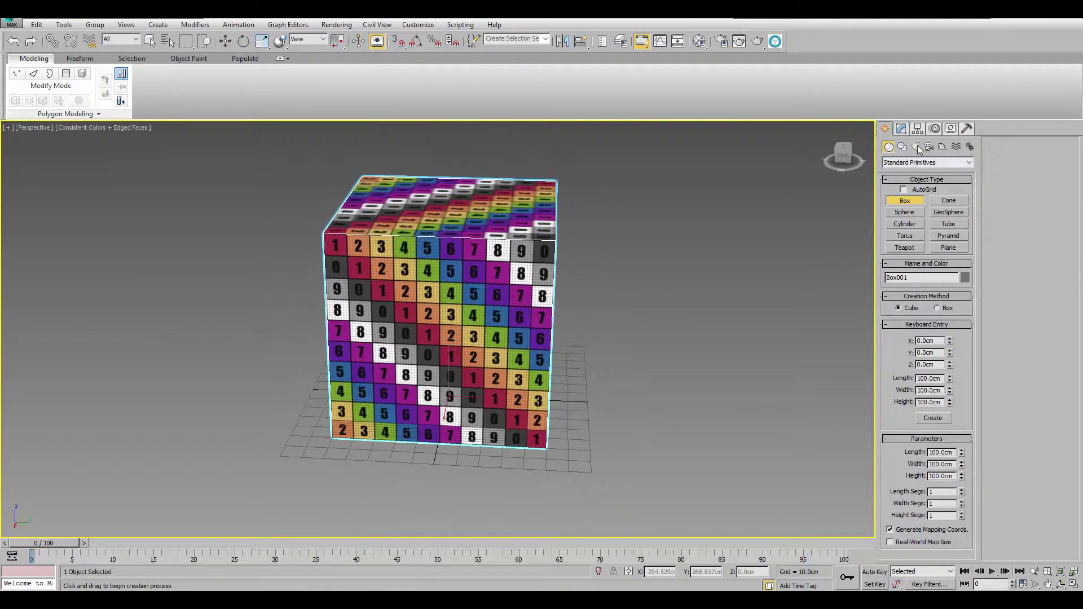
- Add an Unwrap UVW modifier to the cube from the Modifier List
left_click(901, 129)
left_click(969, 161)
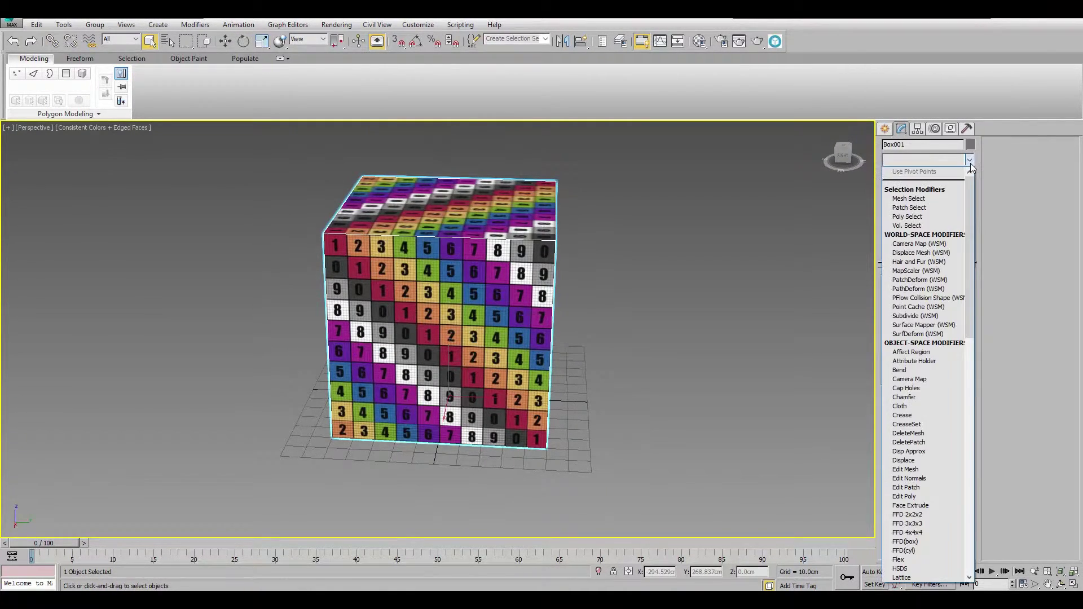
key("u")
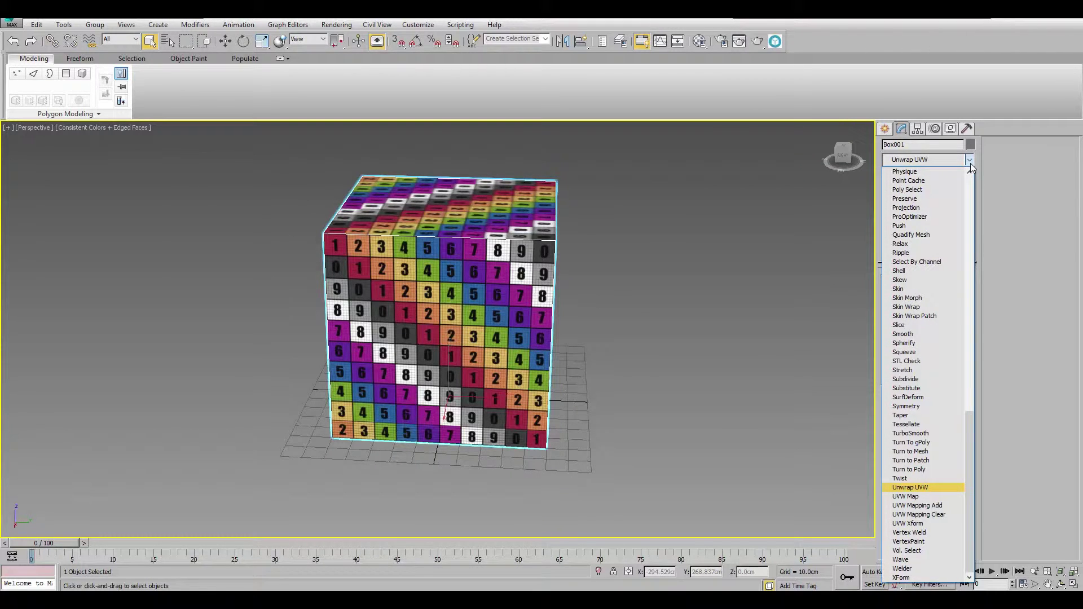
key("Return")
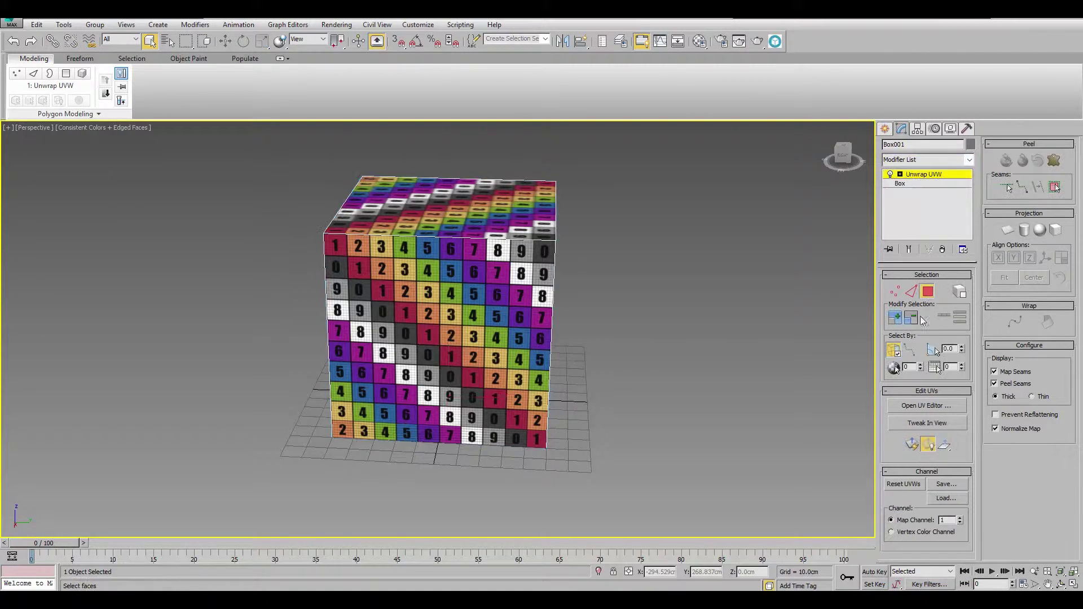
- In the UV Editor, select the cube's front and top faces, then close it
left_click(927, 406)
middle_click_drag(428, 270, 538, 304)
left_click(521, 316)
middle_click_drag(525, 256, 453, 337, "alt")
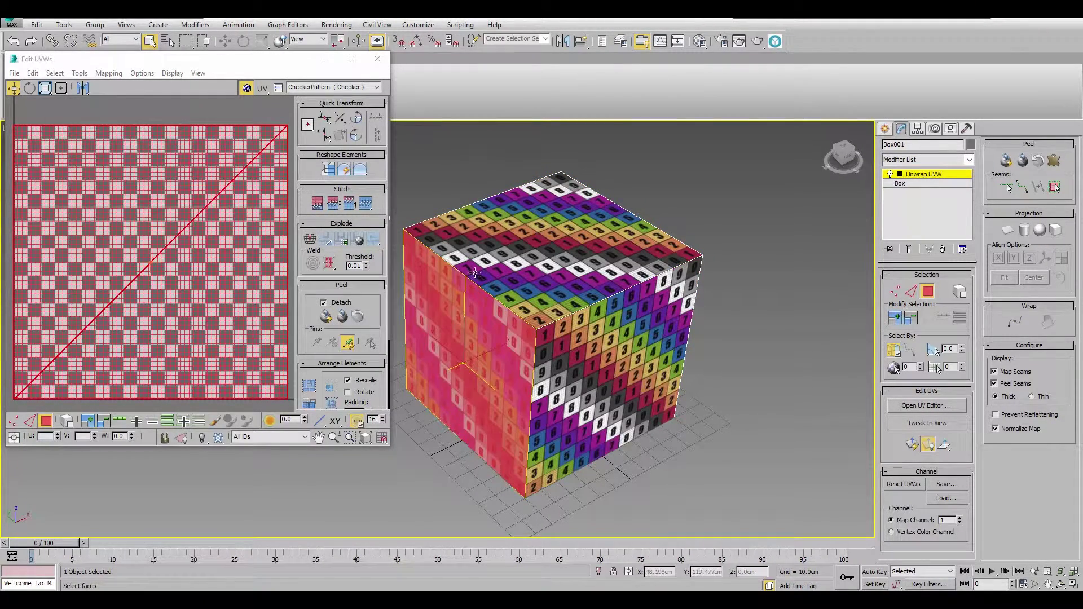
left_click(463, 247)
left_click(376, 60)
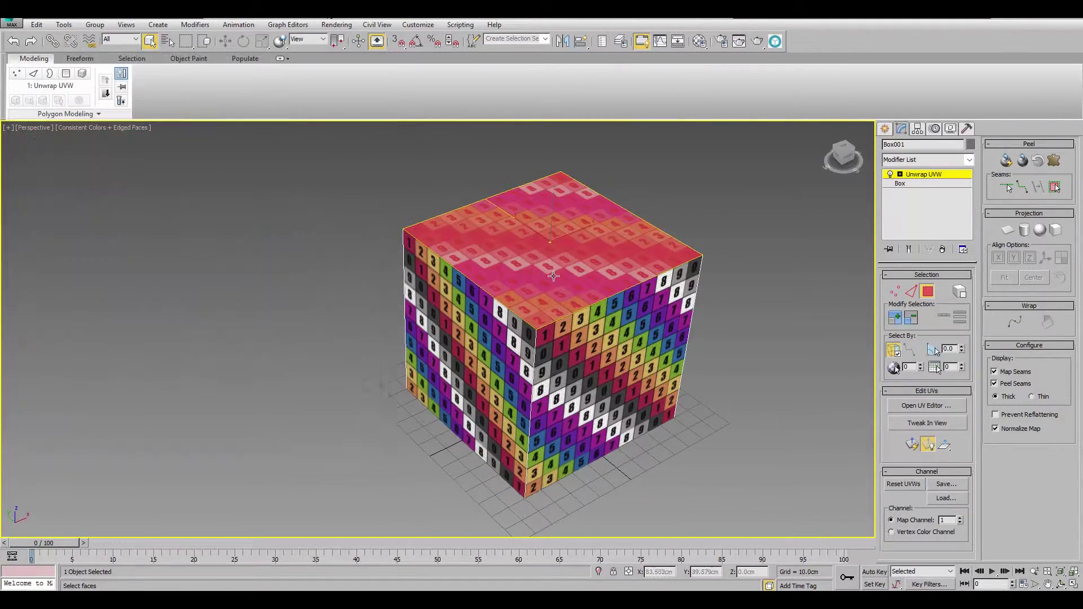
middle_click_drag(564, 310, 530, 316, "alt")
right_click(531, 264)
- Convert Box001 to Editable Poly and export it to the Desktop as UVCube FBX
mouse_move(564, 378)
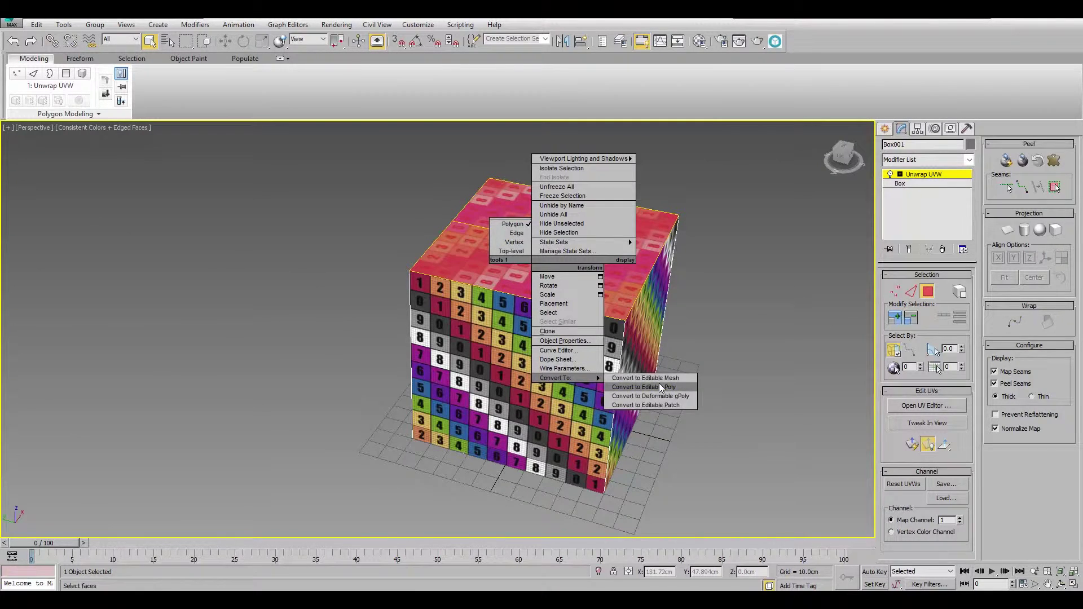
left_click(661, 388)
left_click(11, 23)
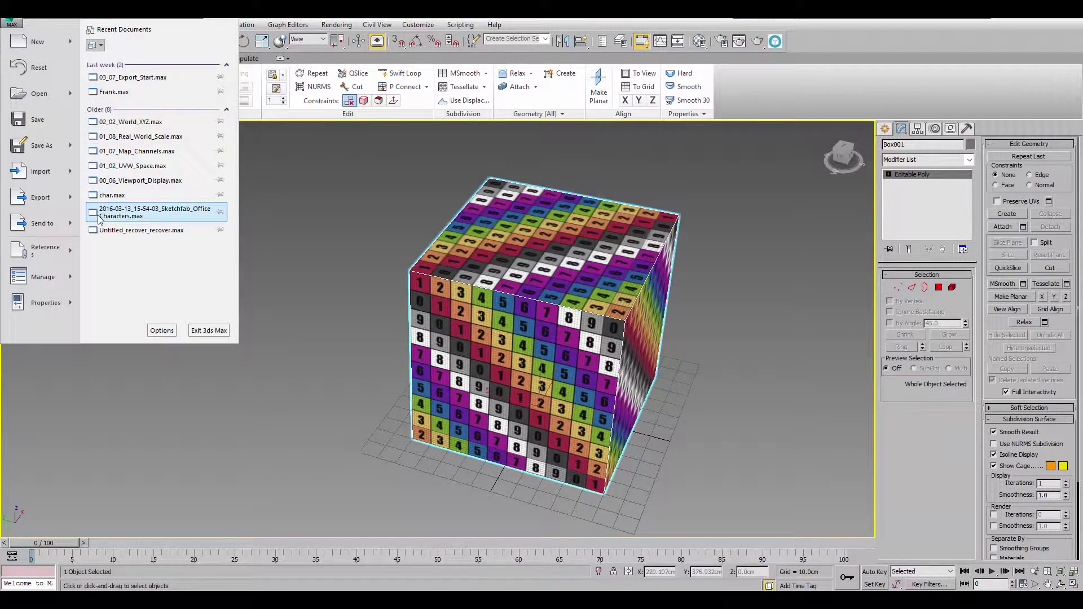
mouse_move(40, 249)
left_click(199, 123)
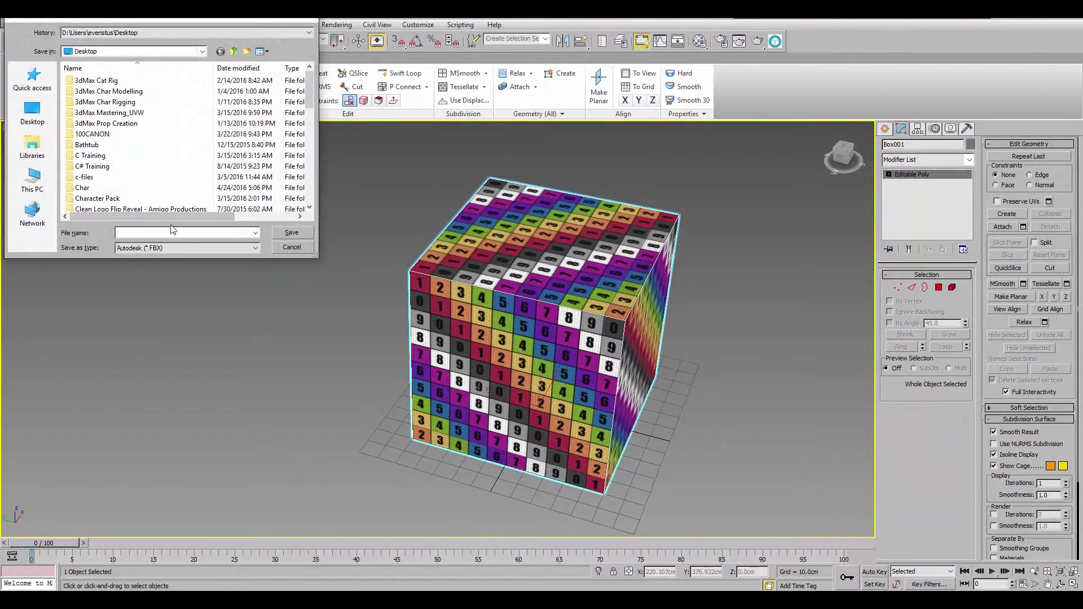
type("UVCube")
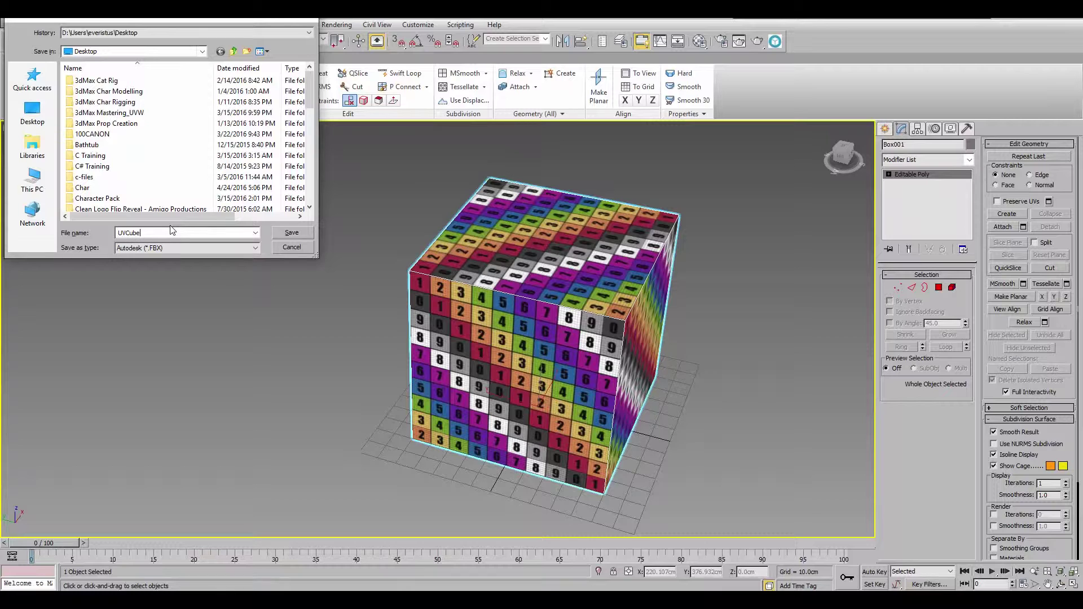
key("Return")
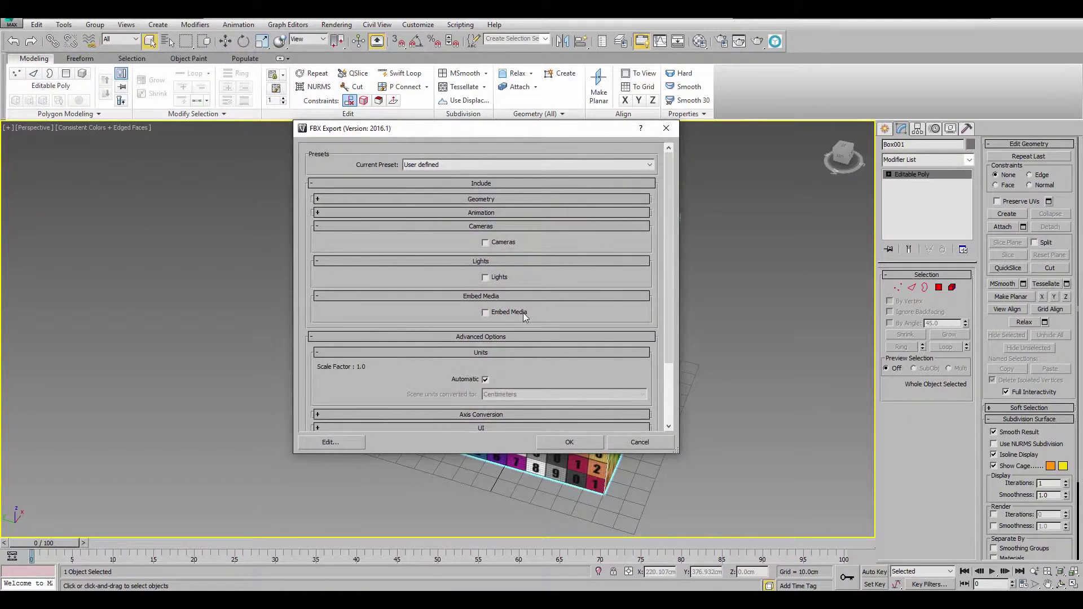
left_click(569, 443)
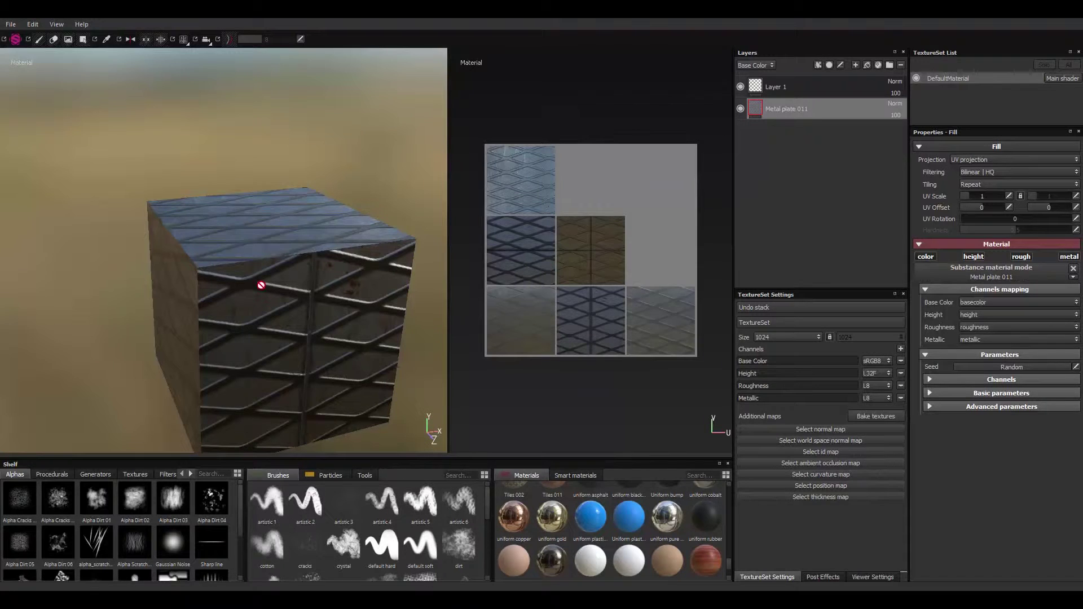
- Start a new project with the UVCube.FBX mesh, discarding the current project's changes
left_click(11, 24)
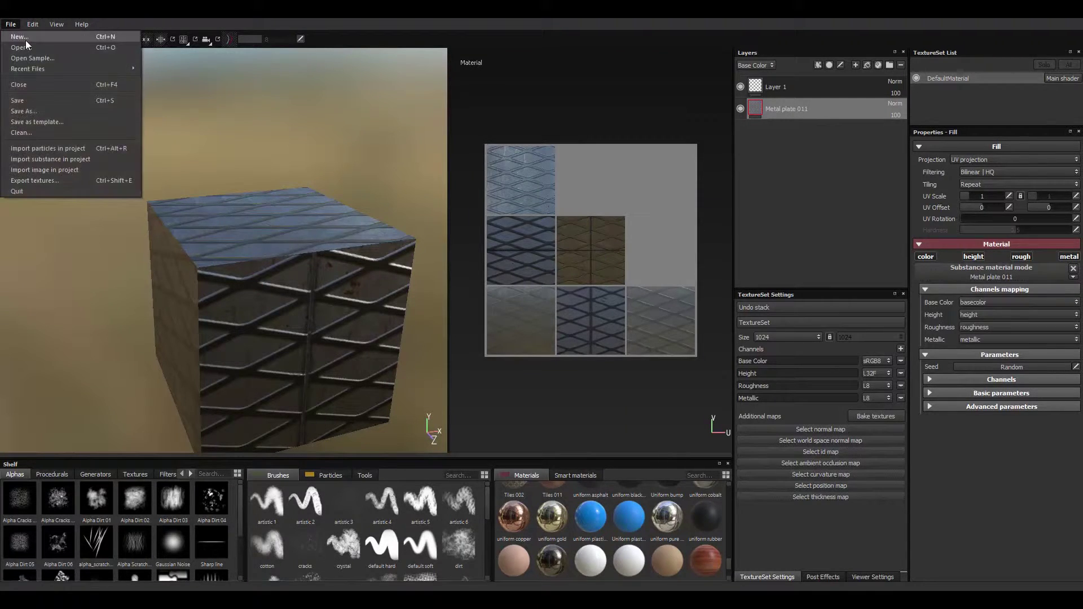
left_click(20, 37)
left_click(500, 323)
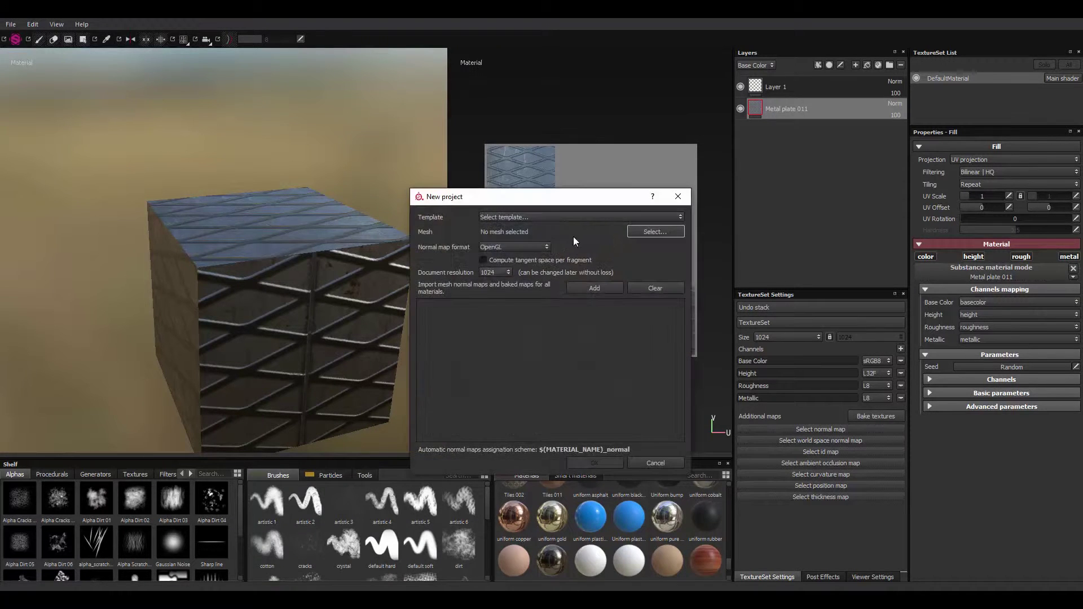
left_click(652, 231)
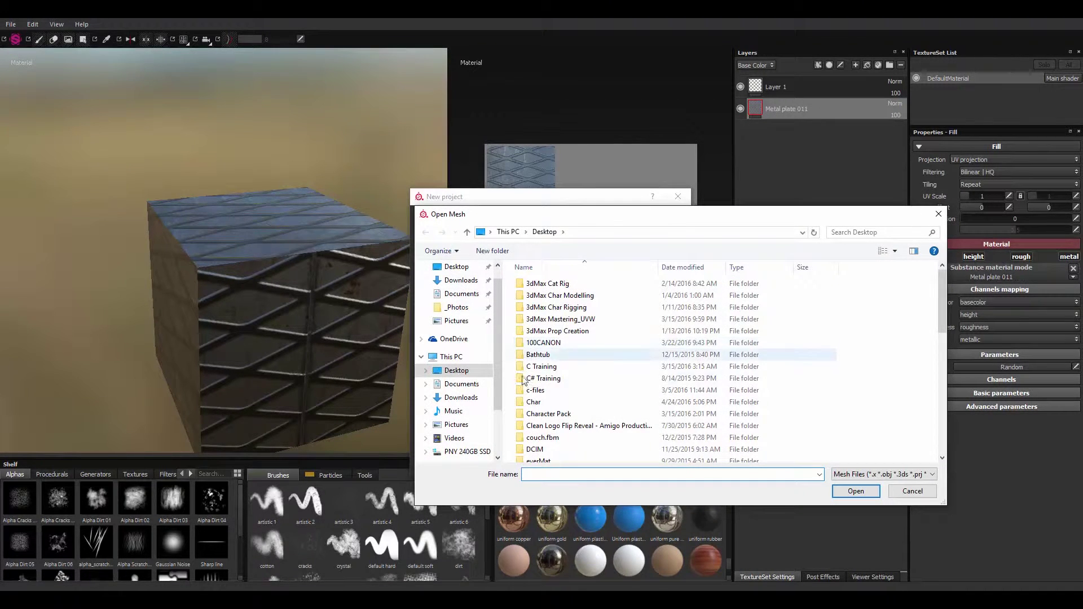
scroll(551, 395, "down", 10)
double_click(554, 452)
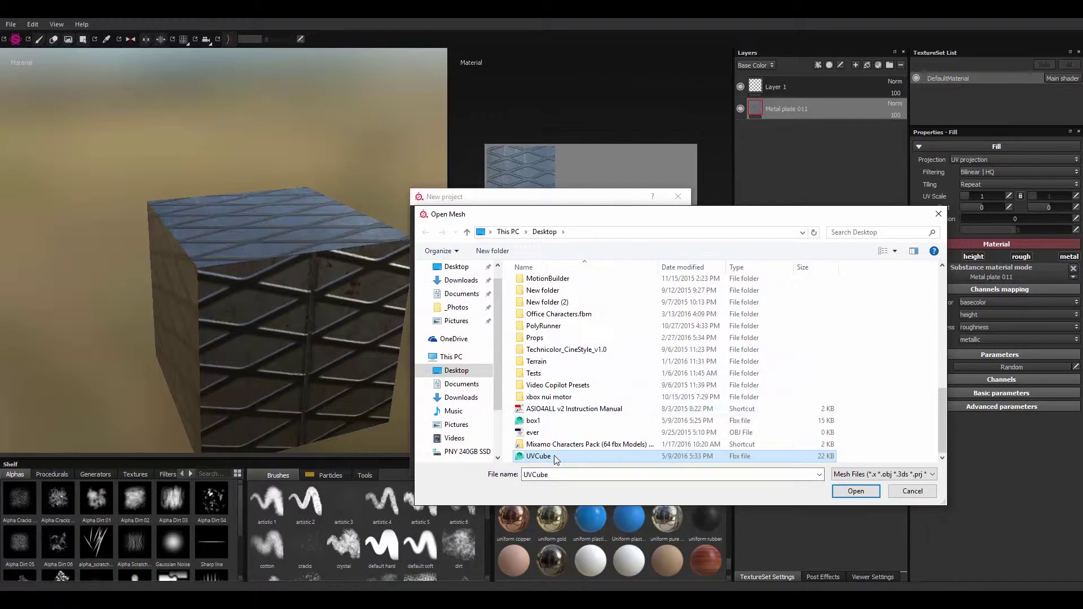
left_click(584, 462)
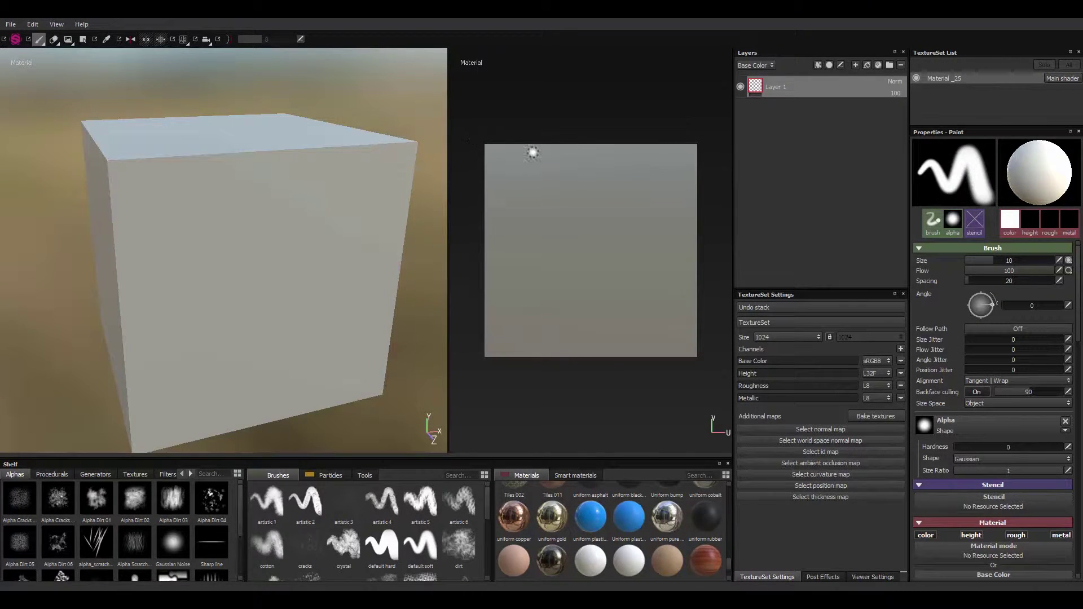
- Try the Tiles 011 material and Wood walnut smart material on the cube, undoing both
scroll(555, 565, "down", 5)
left_click_drag(551, 569, 776, 206)
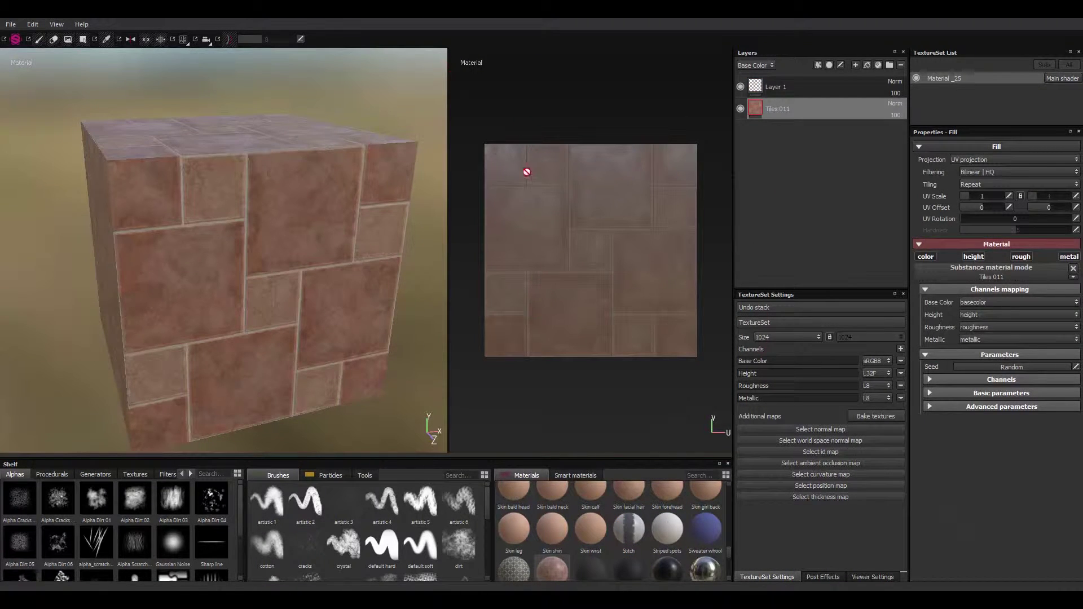
key("ctrl+z")
scroll(617, 535, "up", 2)
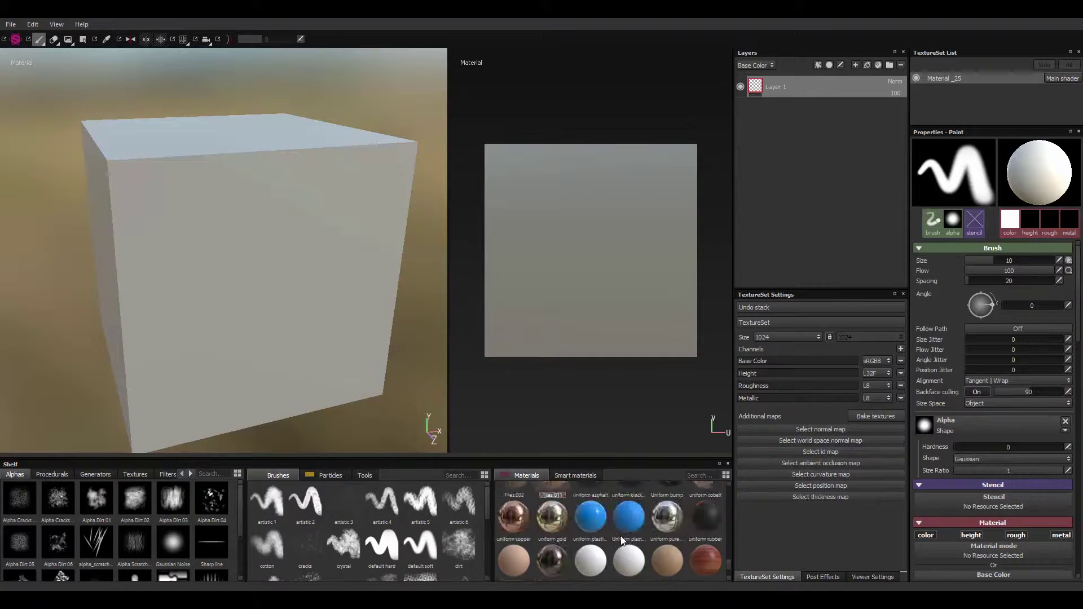
scroll(615, 535, "up", 3)
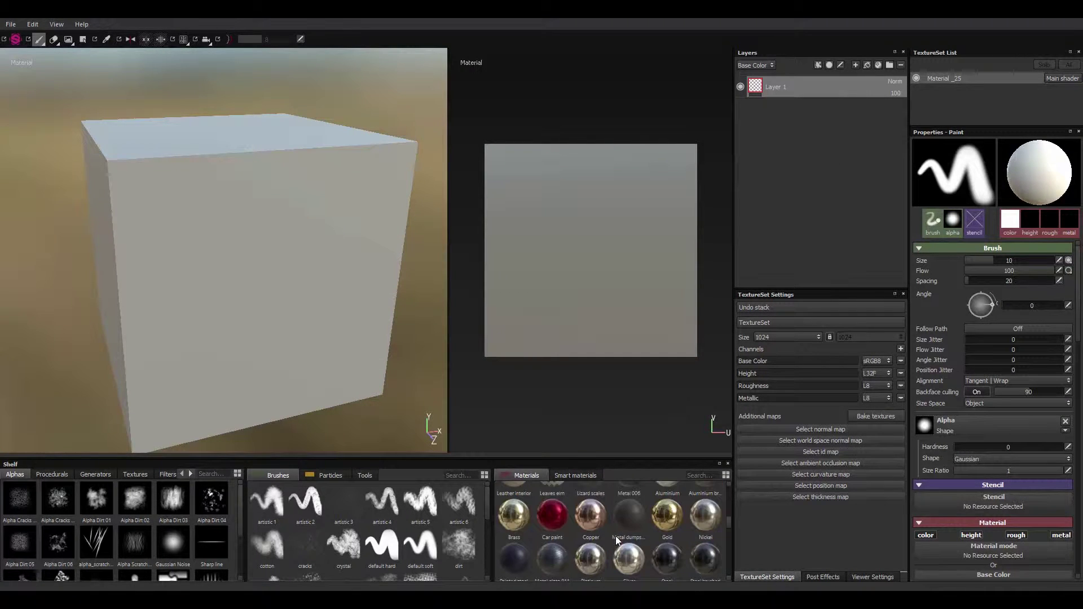
left_click(591, 477)
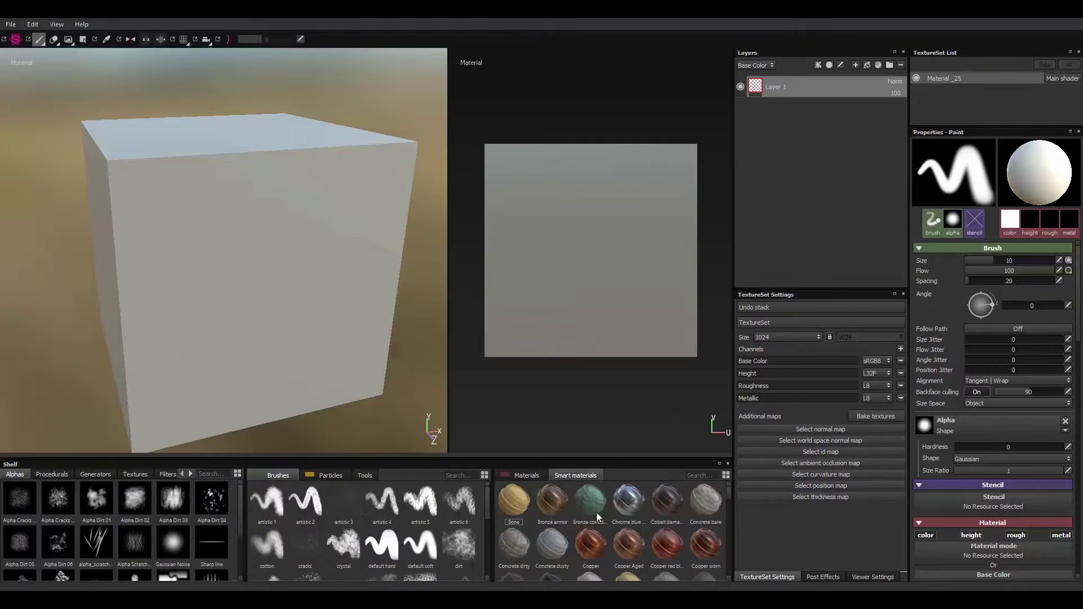
scroll(602, 512, "down", 5)
left_click_drag(553, 558, 805, 179)
mouse_move(349, 337)
left_mouse_down("alt")
mouse_move(262, 297)
mouse_move(338, 337)
left_mouse_up("alt")
key("ctrl+z")
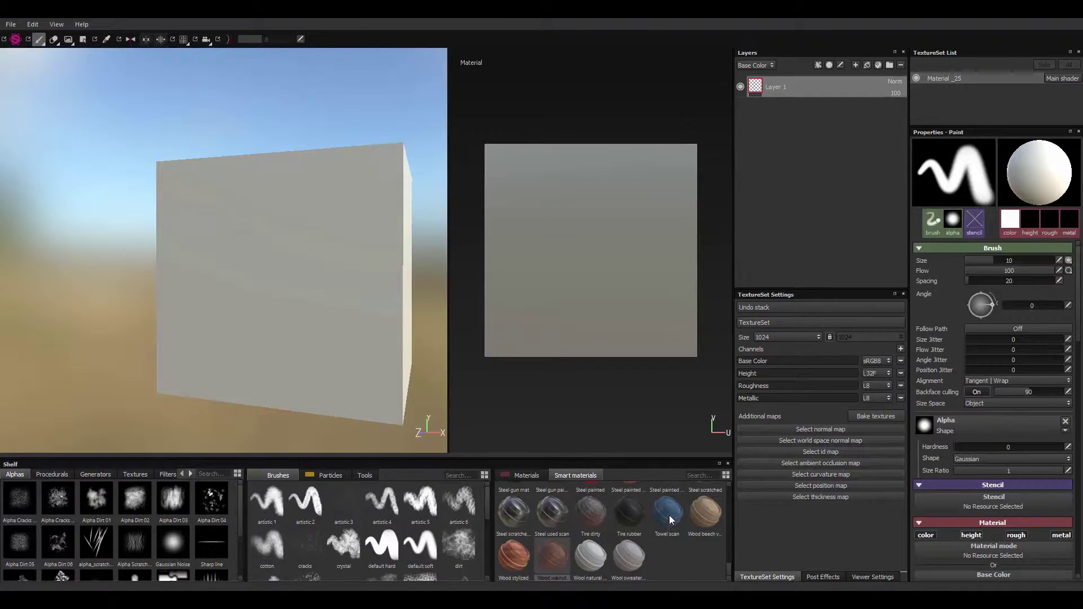
- Try the Towel scan smart material, undo it, and add a Metal plate 011 fill layer
left_click_drag(669, 515, 795, 183)
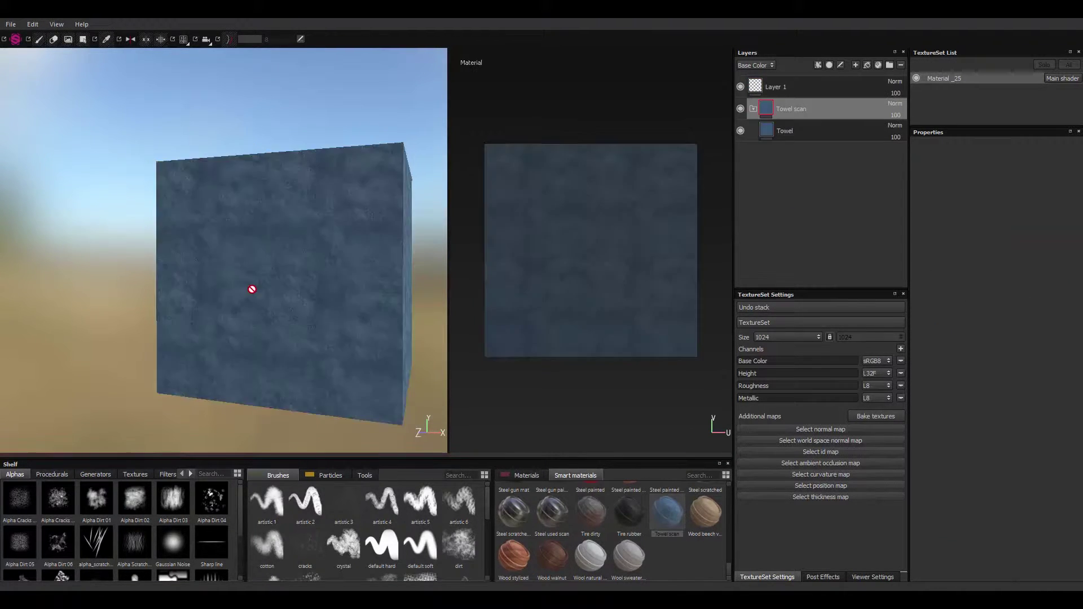
left_click_drag(249, 290, 485, 406, "alt")
key("ctrl+z")
left_click(519, 476)
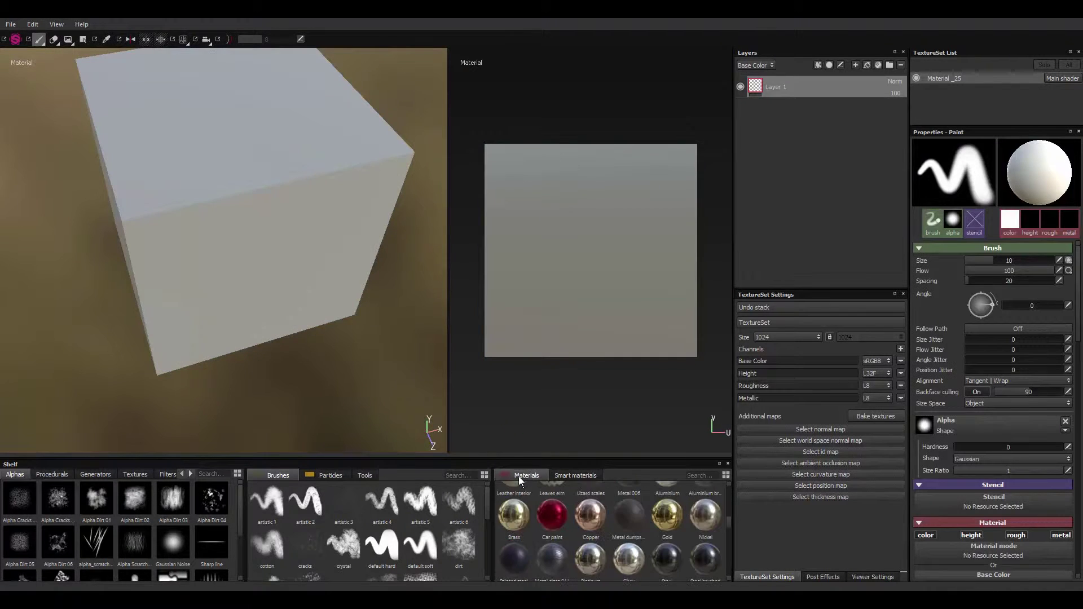
left_click_drag(551, 552, 886, 248)
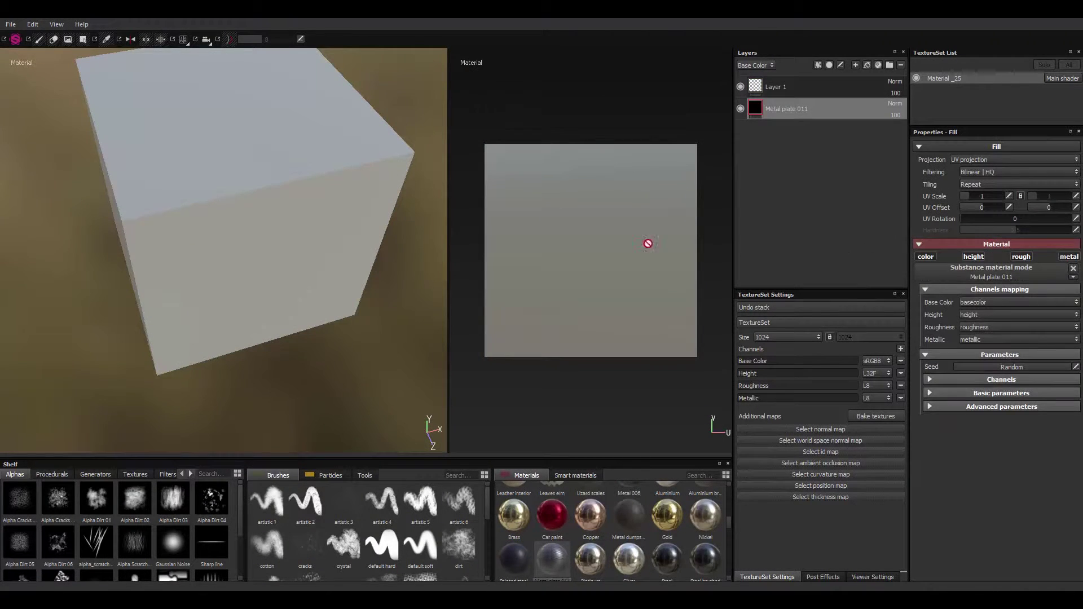
- Reduce the Metal plate 011 UV Scale from 20.7 to 1 for 2x2 tiling
left_click_drag(316, 186, 248, 288, "alt")
left_click_drag(983, 192, 828, 210)
left_click_drag(406, 237, 317, 225, "alt")
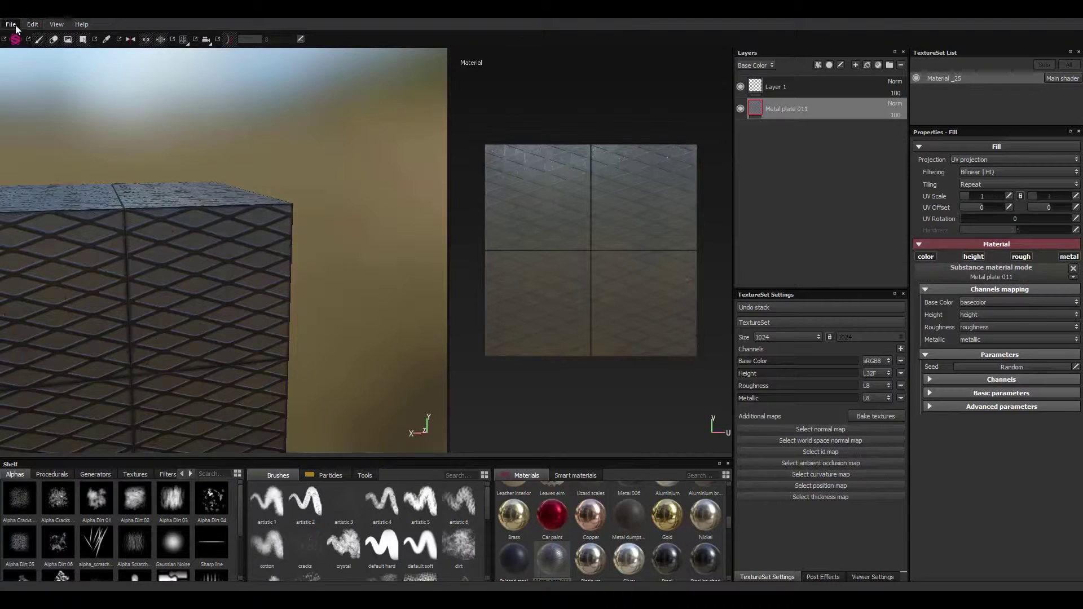
left_click(17, 24)
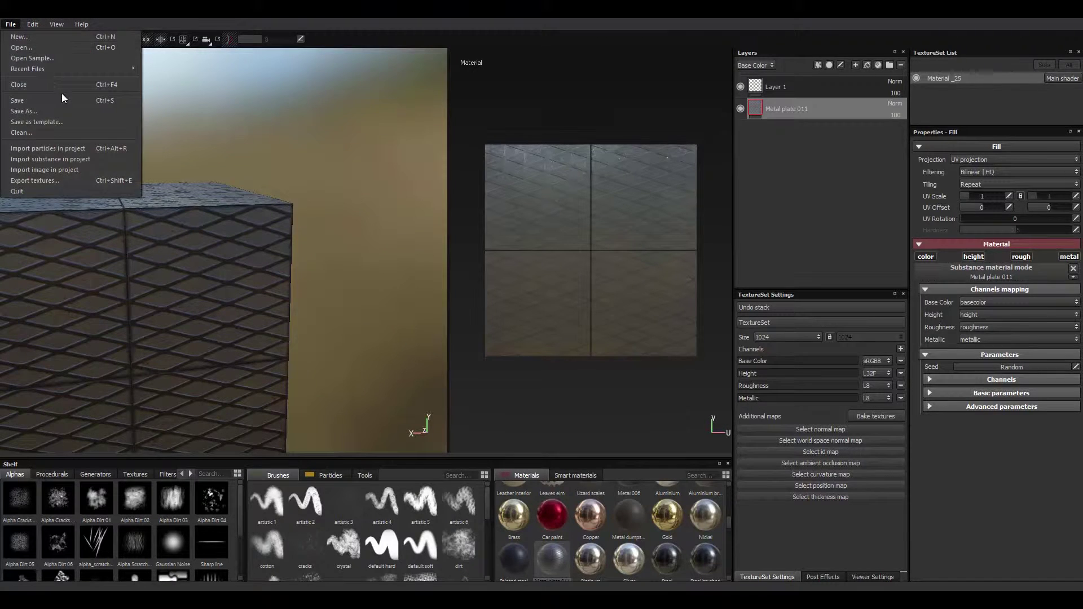
- Export textures with the custom_1 preset as UVCube_Material_25 AlbedoTransparency and Normal maps
left_click(46, 180)
left_click(386, 204)
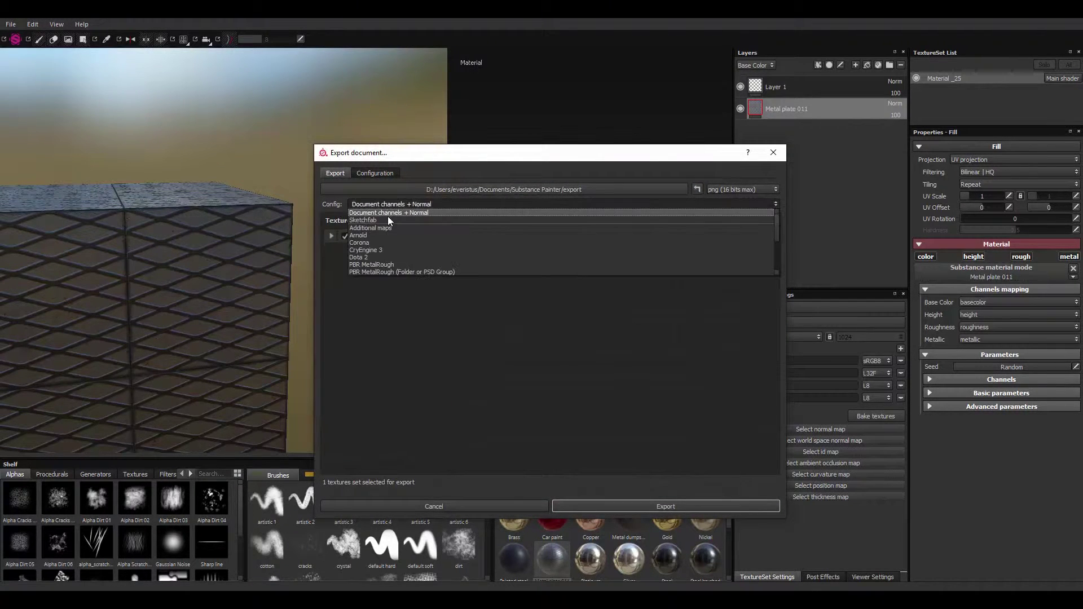
scroll(381, 256, "down", 3)
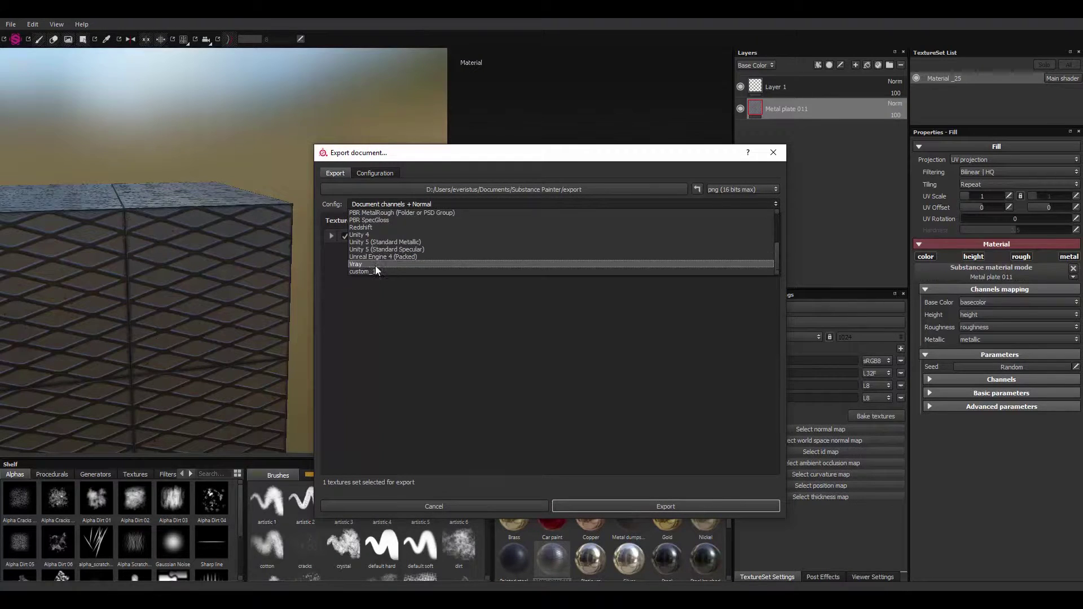
left_click(375, 270)
left_click(330, 236)
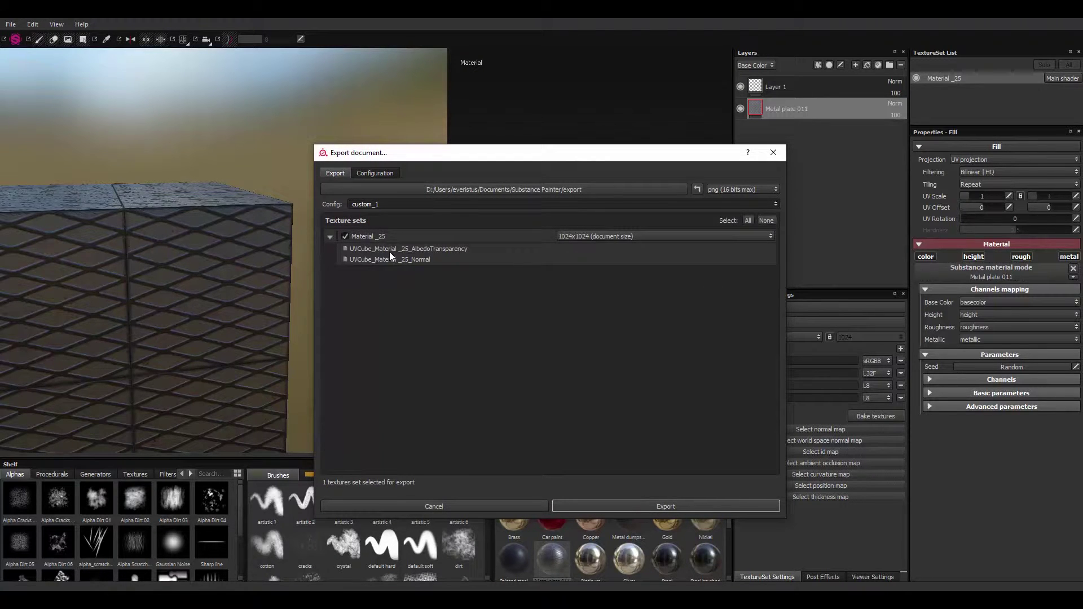
left_click(680, 504)
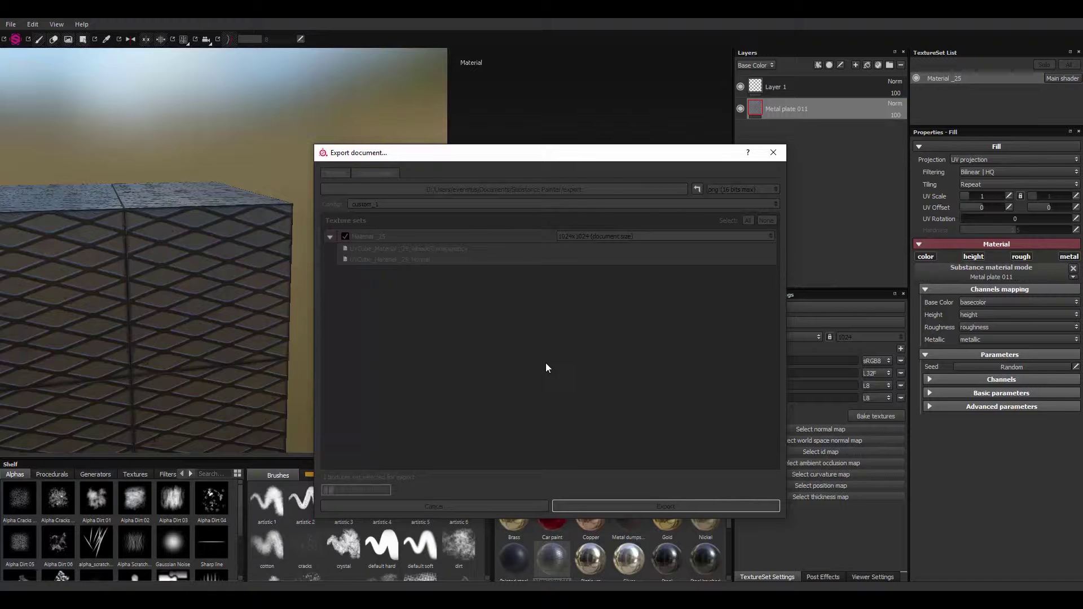
left_click(536, 352)
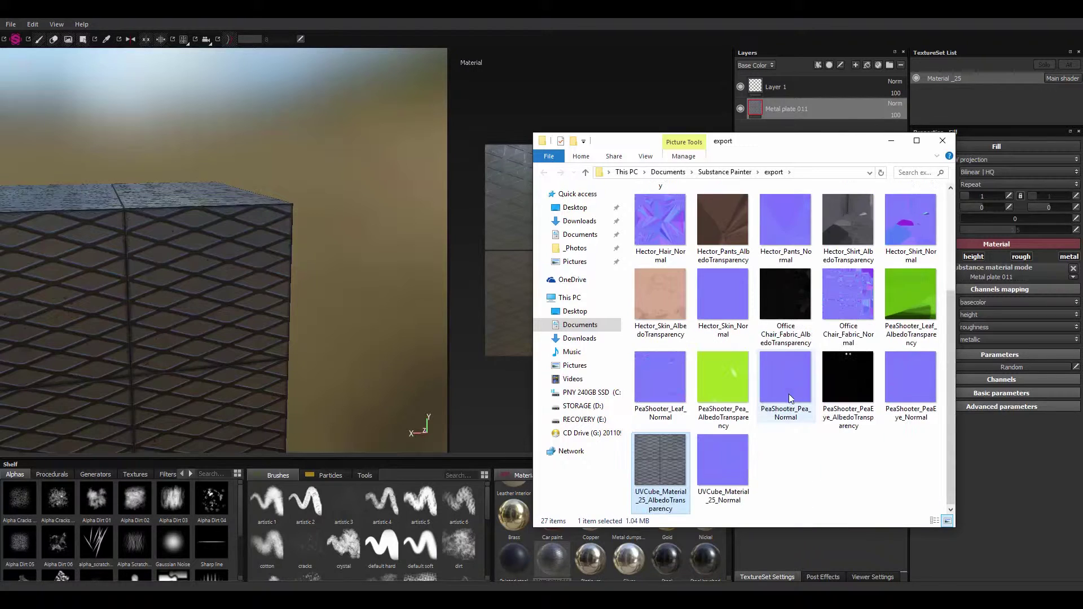
- Preview the Hector_Skin_AlbedoTransparency image and another exported texture in Photo Viewer
double_click(671, 297)
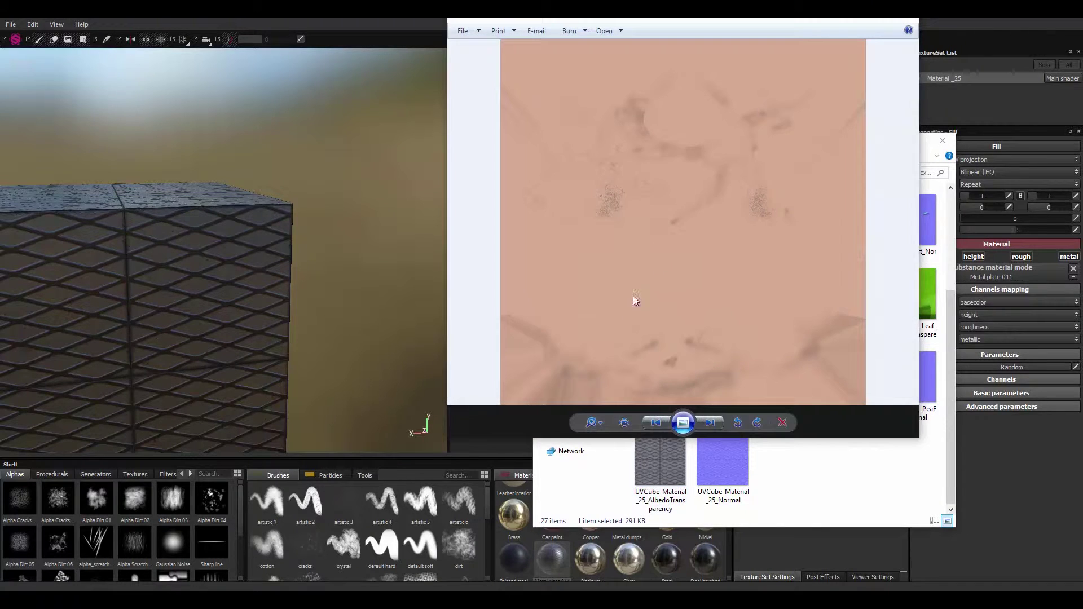
left_click(914, 20)
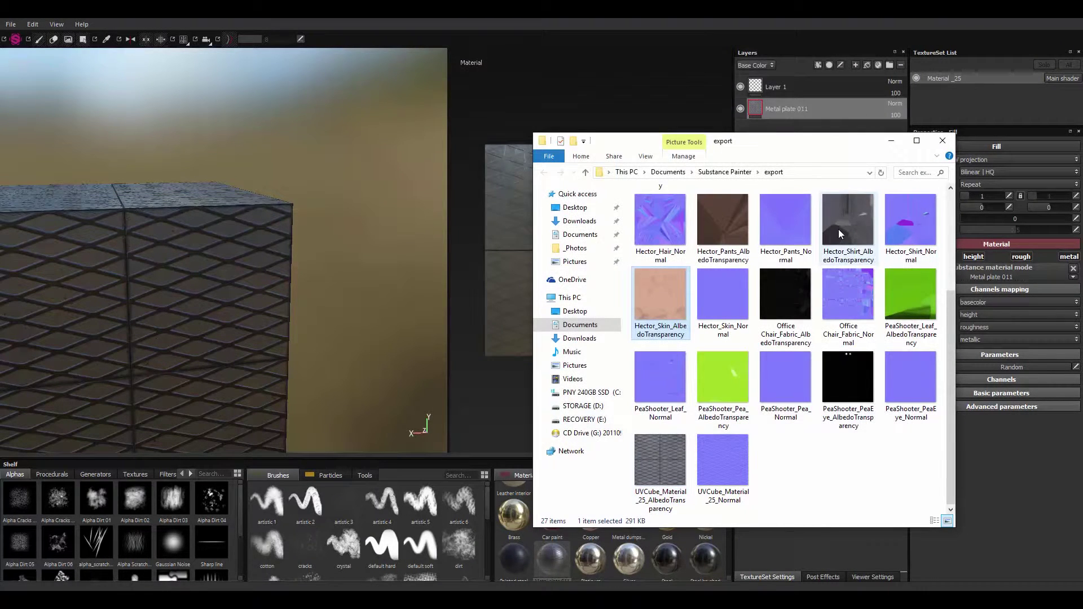
double_click(840, 228)
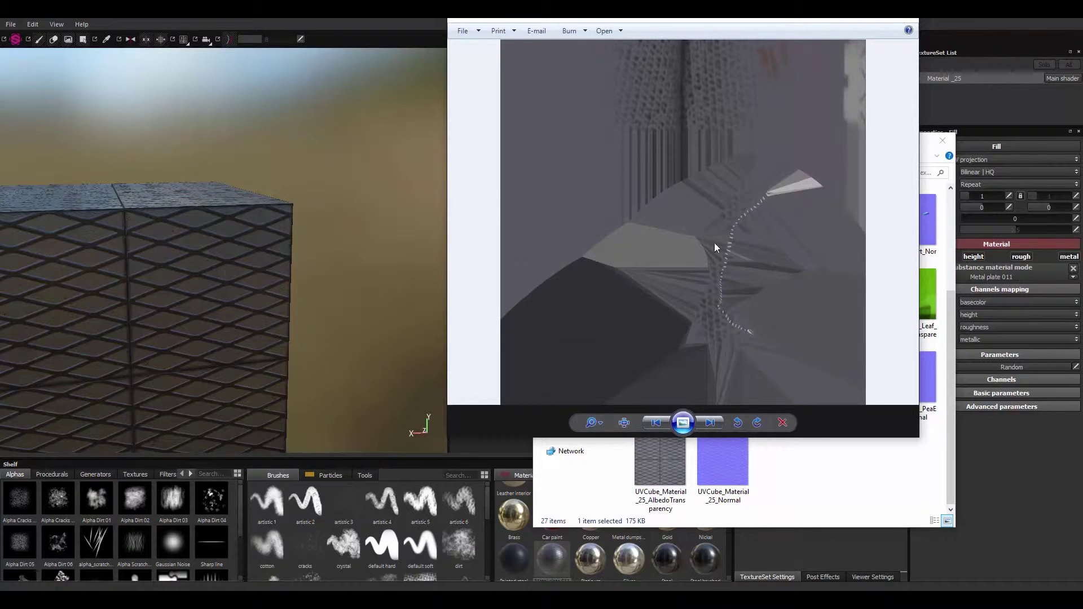
left_click(906, 22)
left_click(692, 516)
- Drag the UVCube_Material_25_AlbedoTransparency PNG onto the cube in the 3ds Max viewport
left_click_drag(656, 467, 506, 346)
middle_click_drag(528, 299, 581, 317, "alt")
scroll(536, 270, "up", 5)
scroll(536, 270, "down", 5)
- Enable Gamma/LUT Correction in the 3ds Max Preferences
left_click(728, 332)
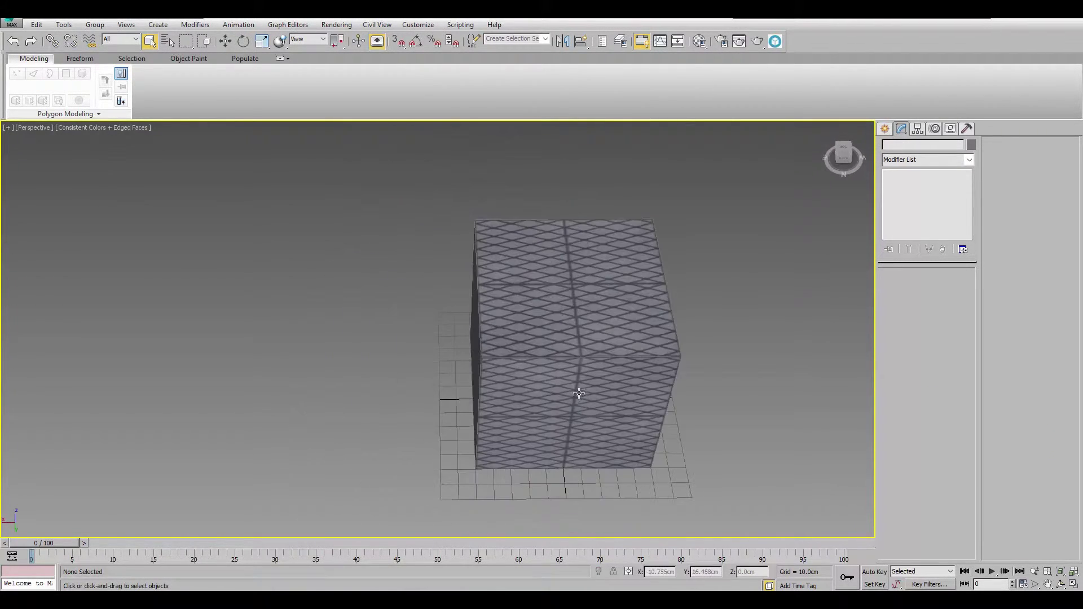
scroll(581, 316, "up", 5)
left_click(583, 319)
middle_click_drag(671, 266, 648, 214, "alt")
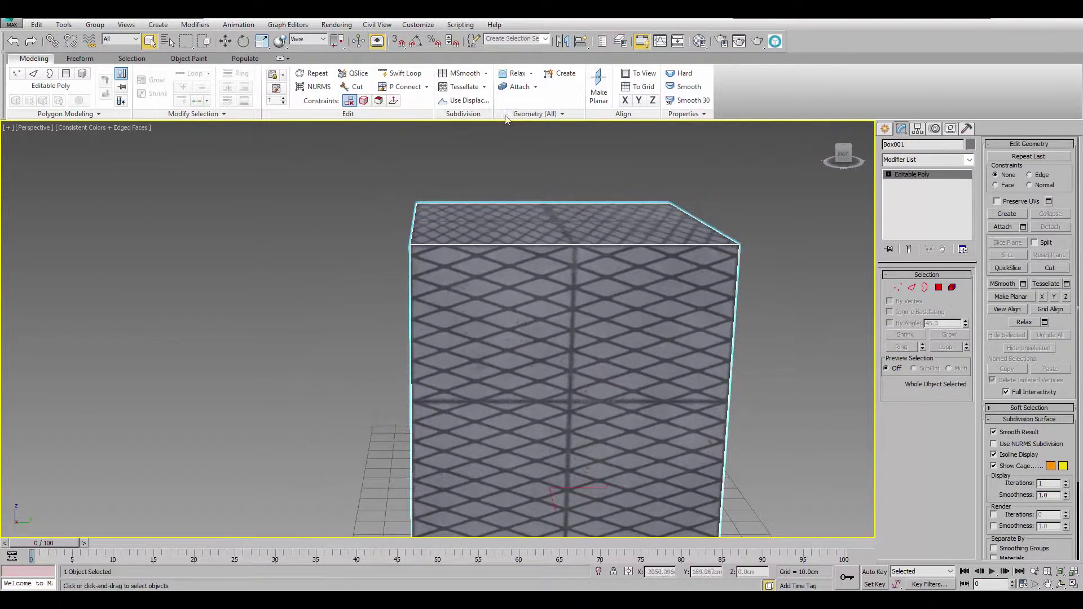
left_click(427, 26)
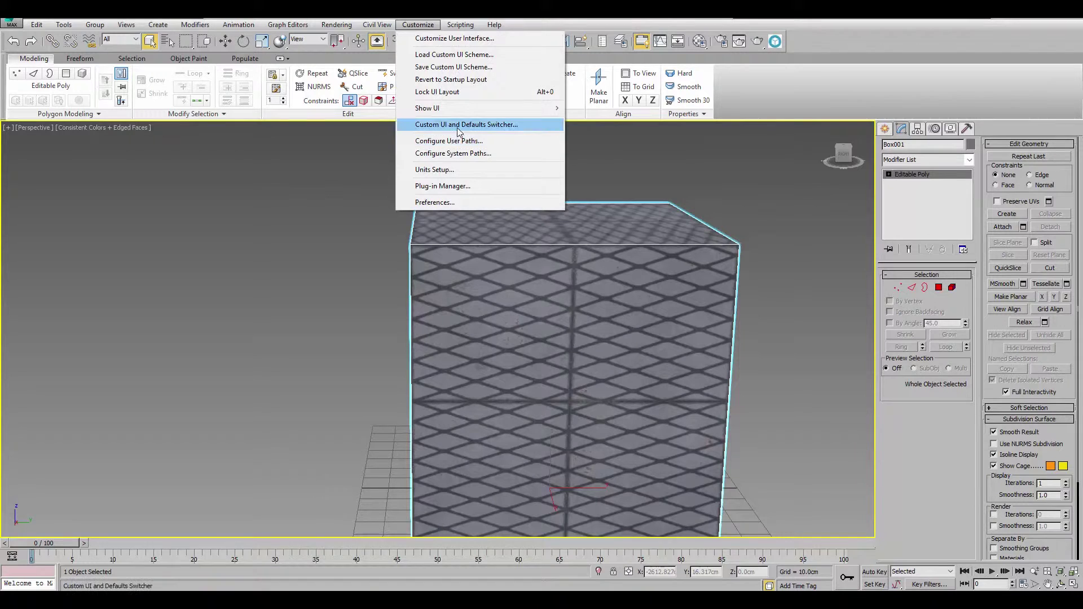
left_click(443, 202)
left_click(422, 182)
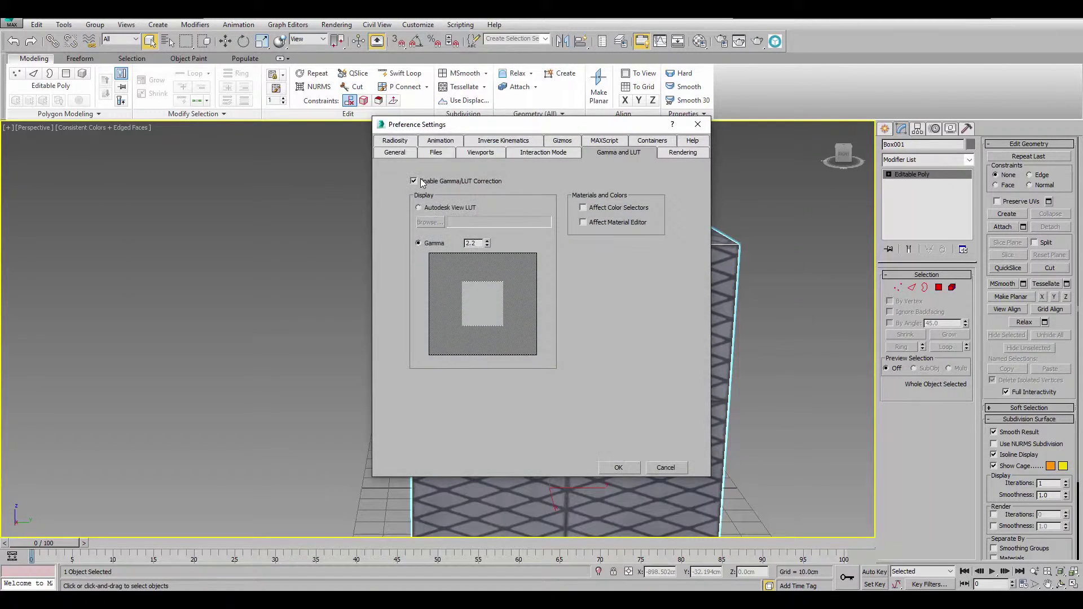
left_click(620, 467)
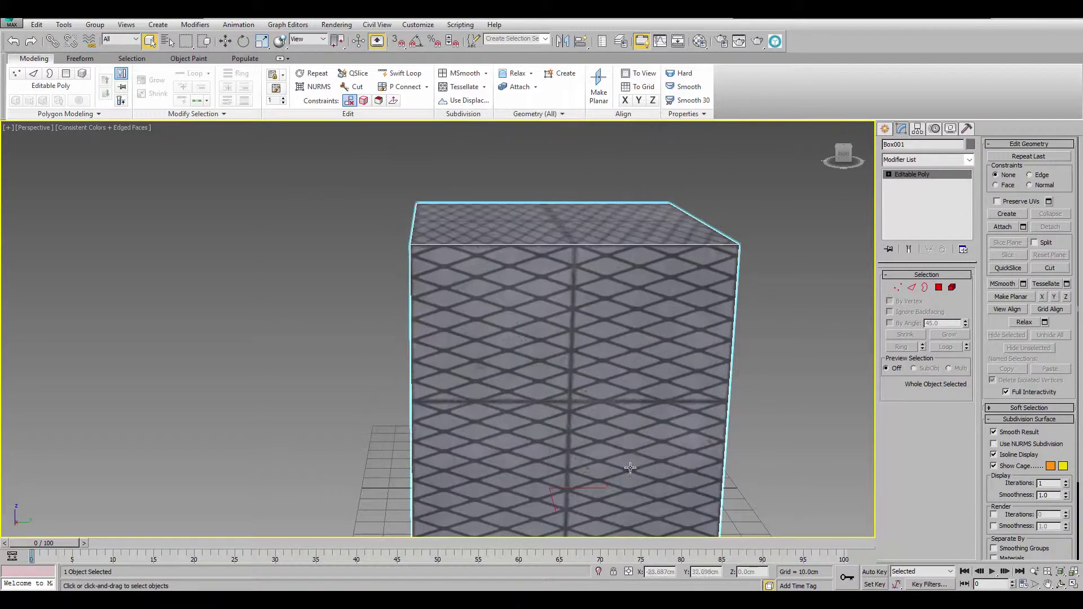
- Switch the viewport to Realistic shading and inspect the cube's diamond-plate top face
middle_click_drag(636, 460, 620, 406, "alt")
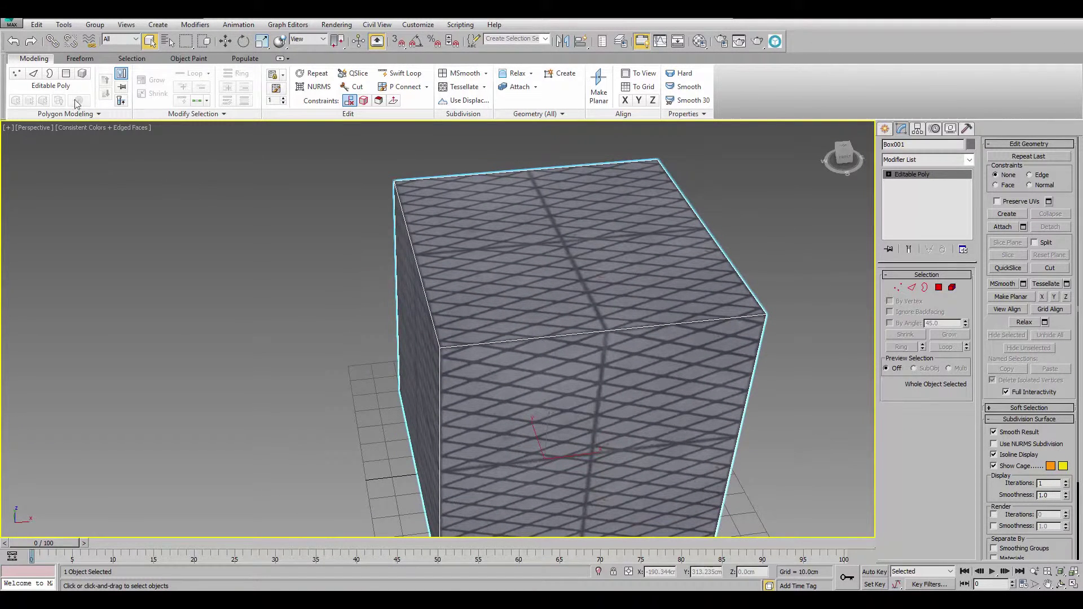
left_click(106, 131)
left_click(106, 127)
left_click(140, 142)
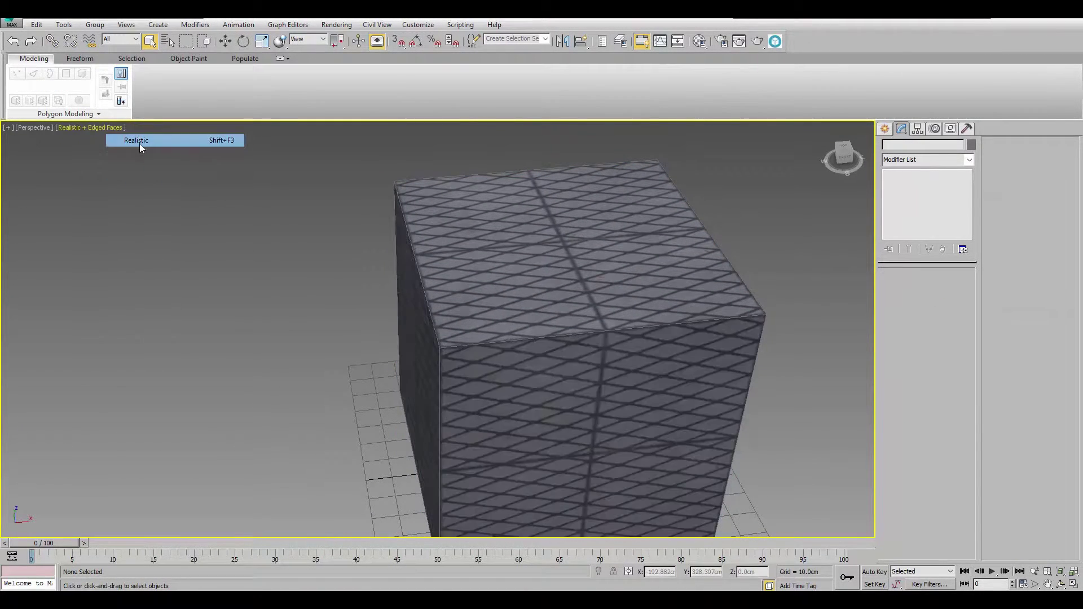
middle_click_drag(488, 297, 448, 571, "alt")
scroll(475, 399, "up", 5)
scroll(475, 399, "down", 5)
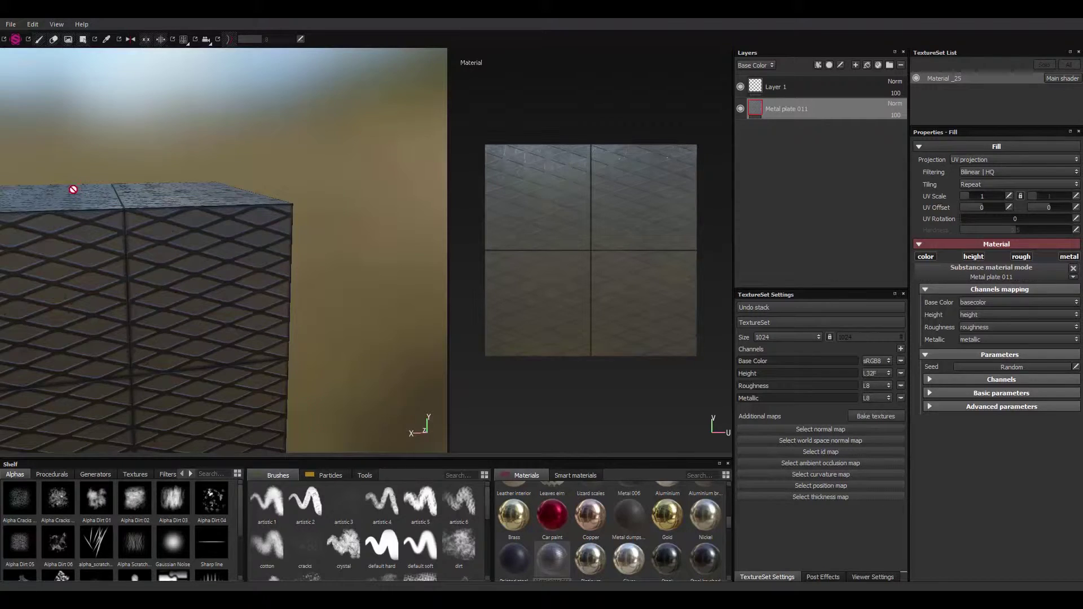
left_click_drag(72, 190, 341, 91, "alt")
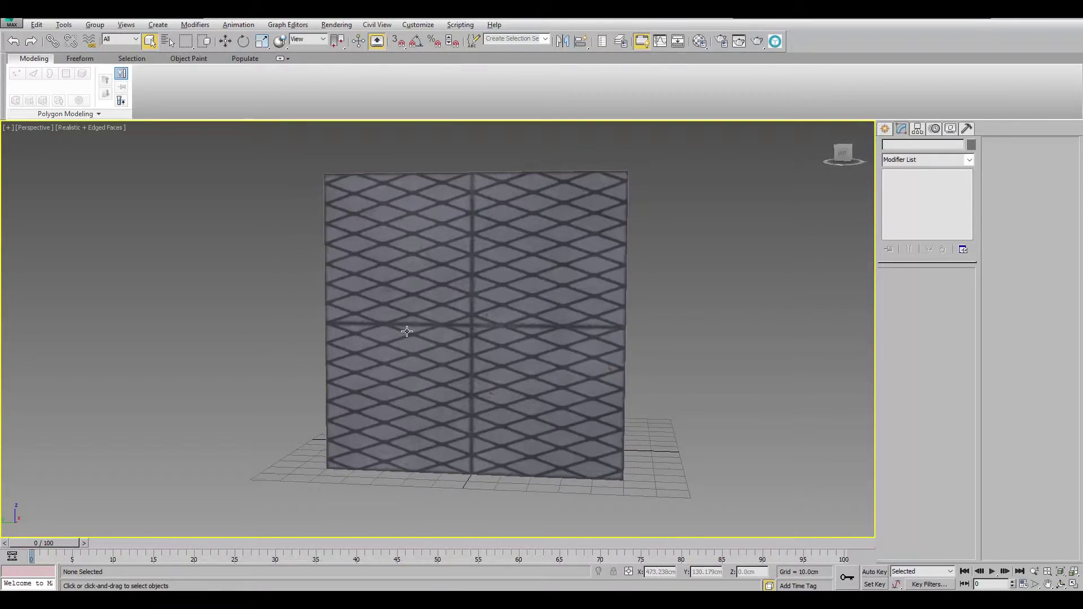
mouse_move(406, 330)
middle_mouse_down("alt")
mouse_move(429, 383)
mouse_move(538, 395)
middle_mouse_up("alt")
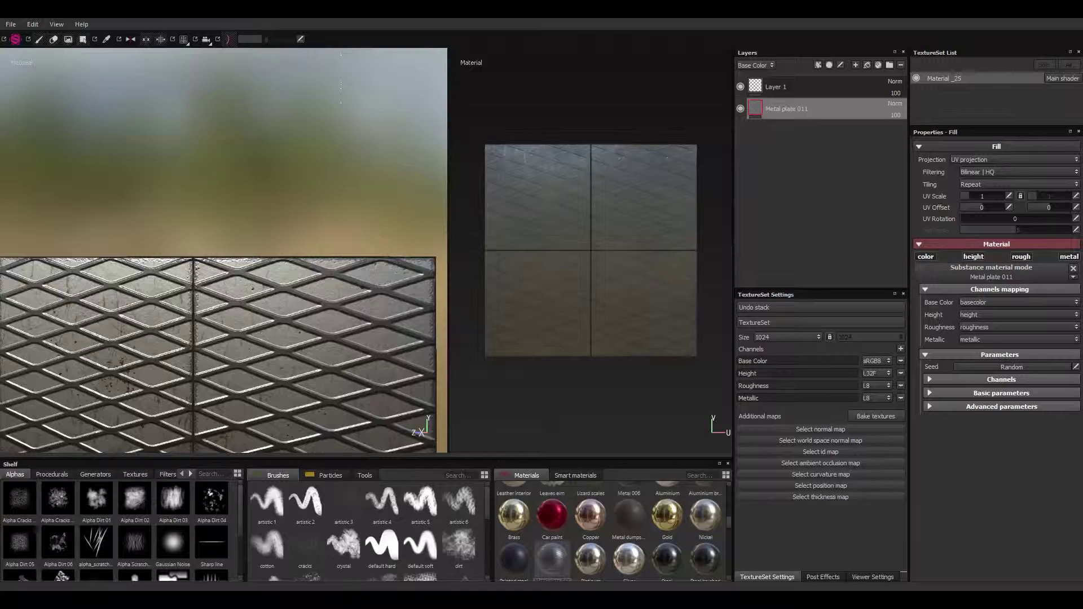
- Dismiss the File menu and pull back to an angled view of the metal-plate cube
mouse_move(317, 600)
left_click(11, 24)
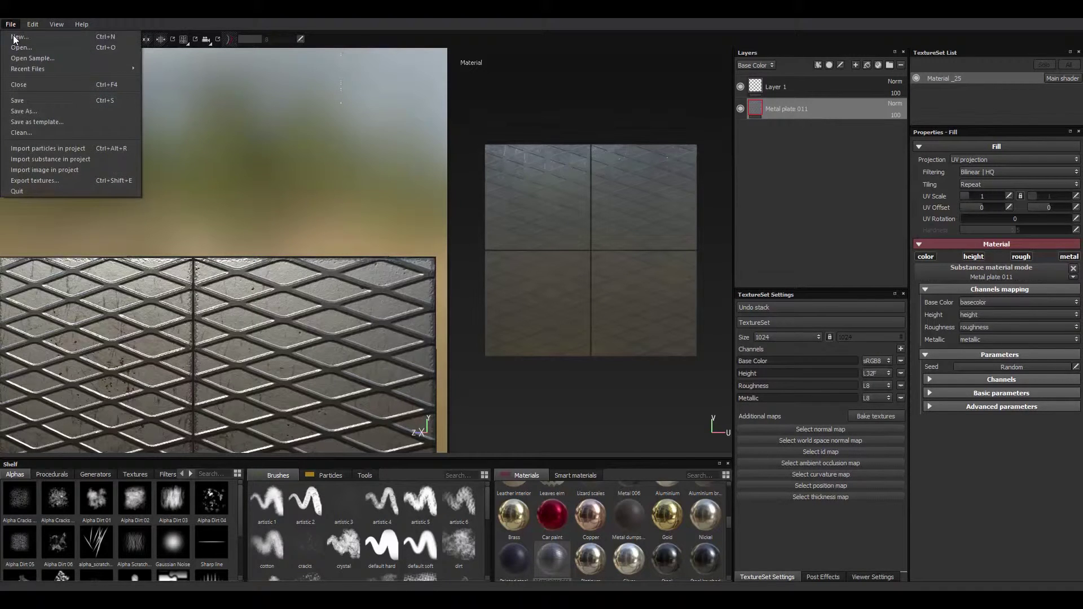
left_click(257, 189)
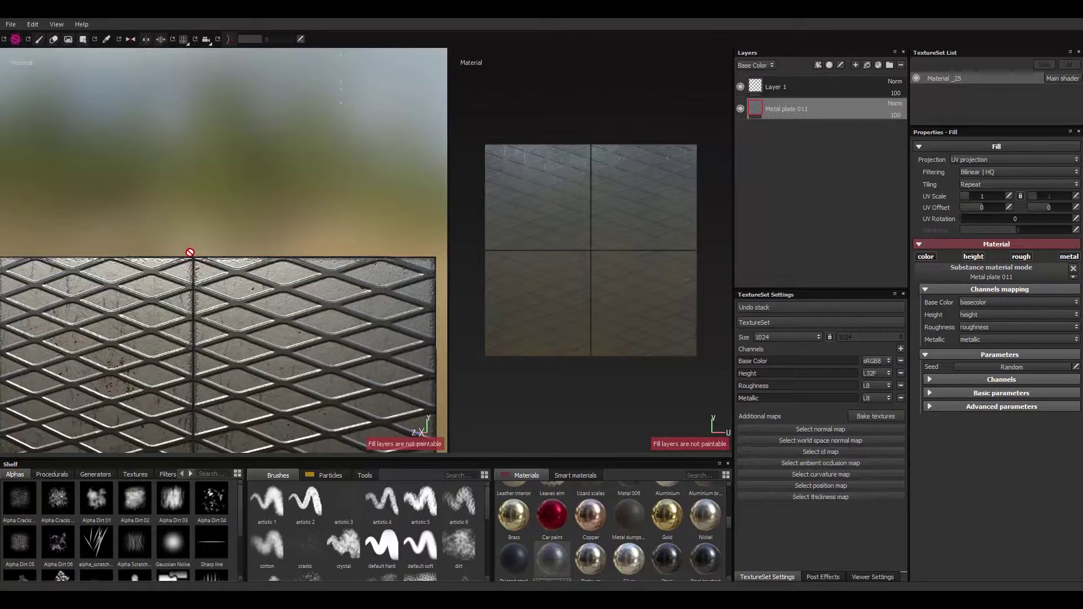
left_click_drag(194, 273, 215, 304, "alt")
scroll(222, 336, "down", 3)
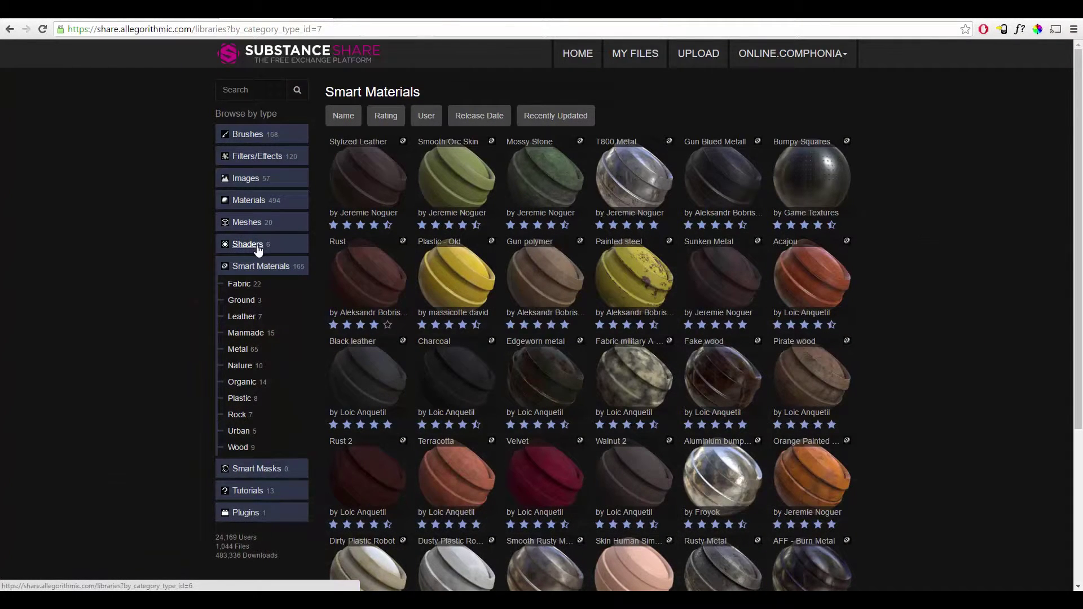
- Browse Substance Share's Shaders category to list its six Substance Painter shaders
left_click(257, 247)
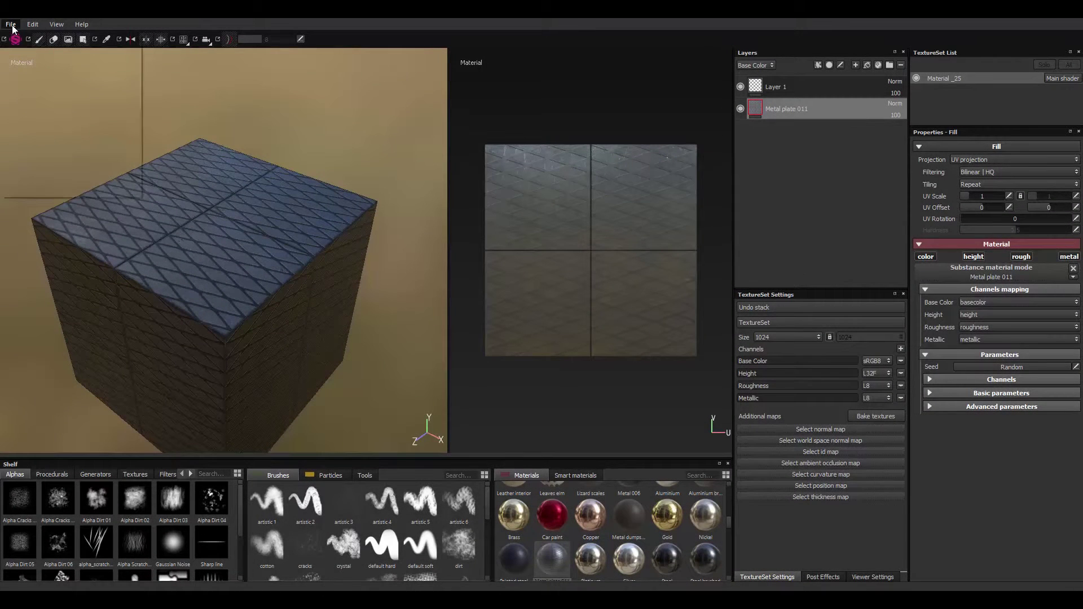
- Check the File menu without choosing anything, then minimize Substance Painter to reveal the browser
left_click(10, 24)
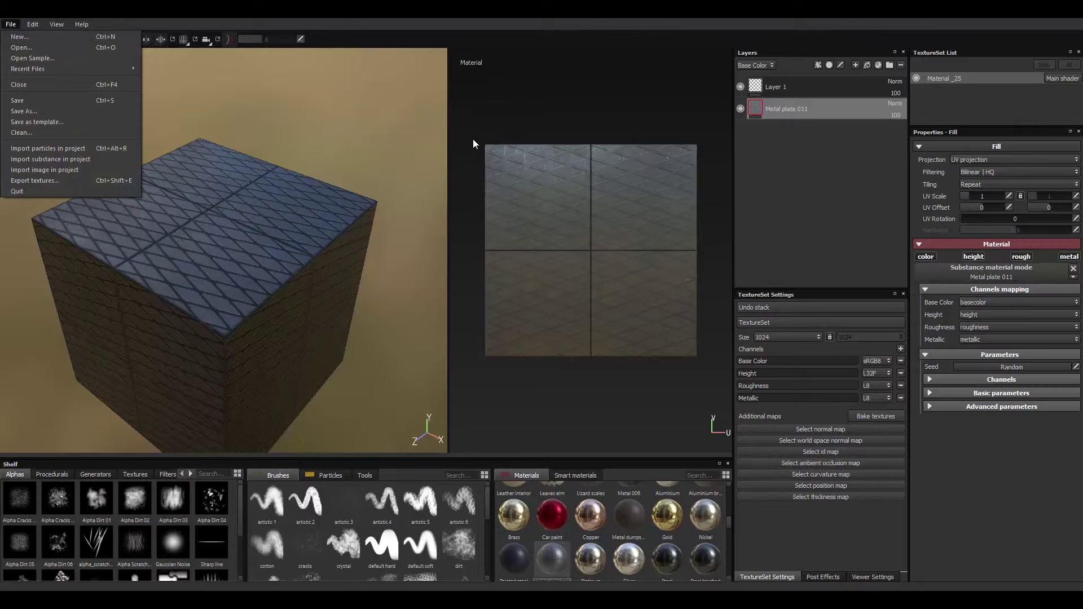
left_click(1018, 17)
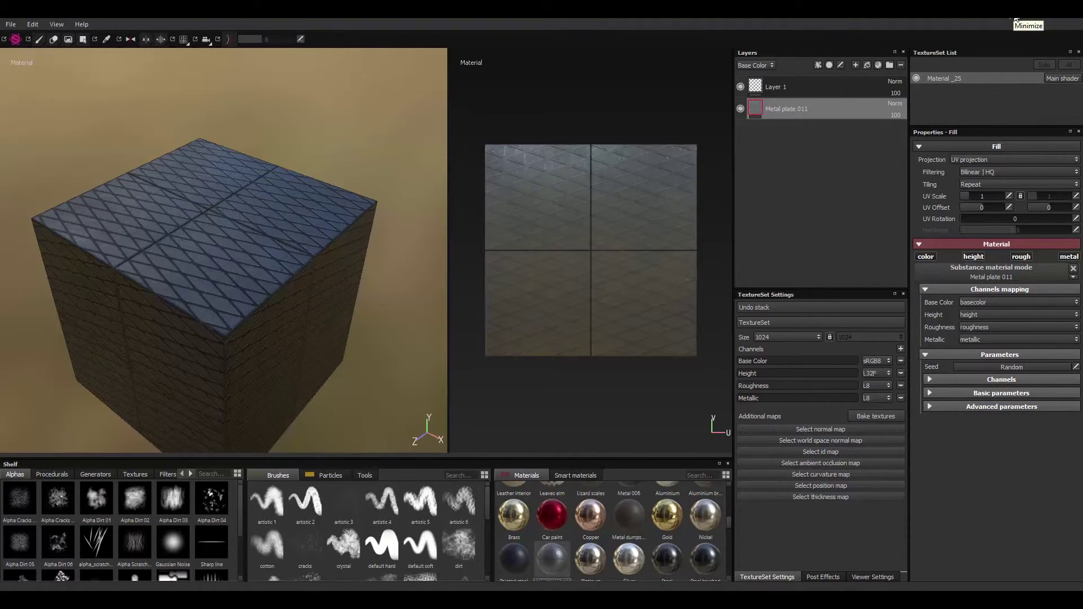
left_click(1016, 18)
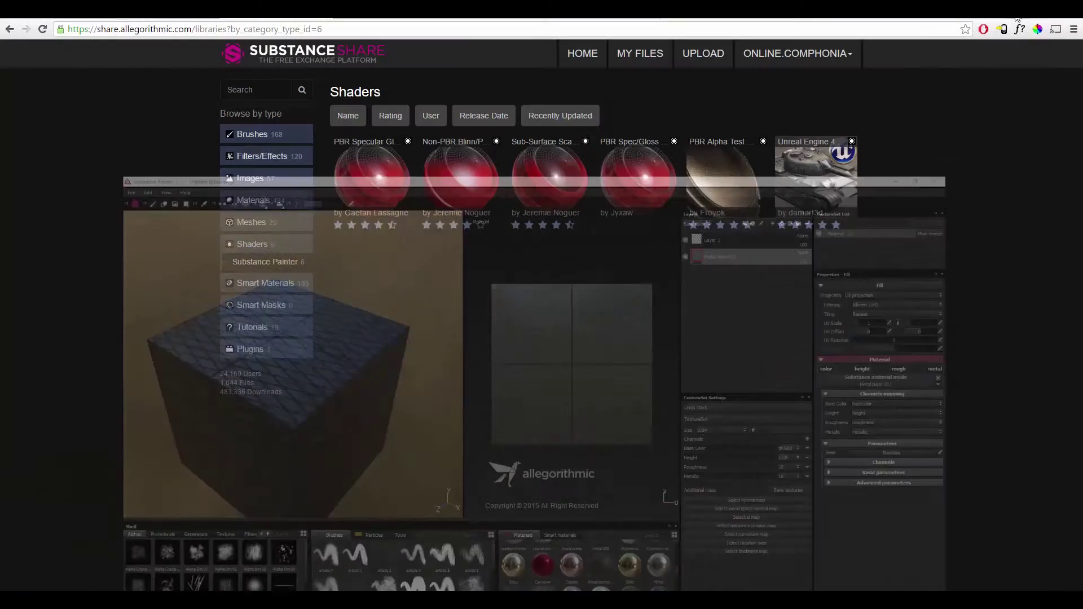